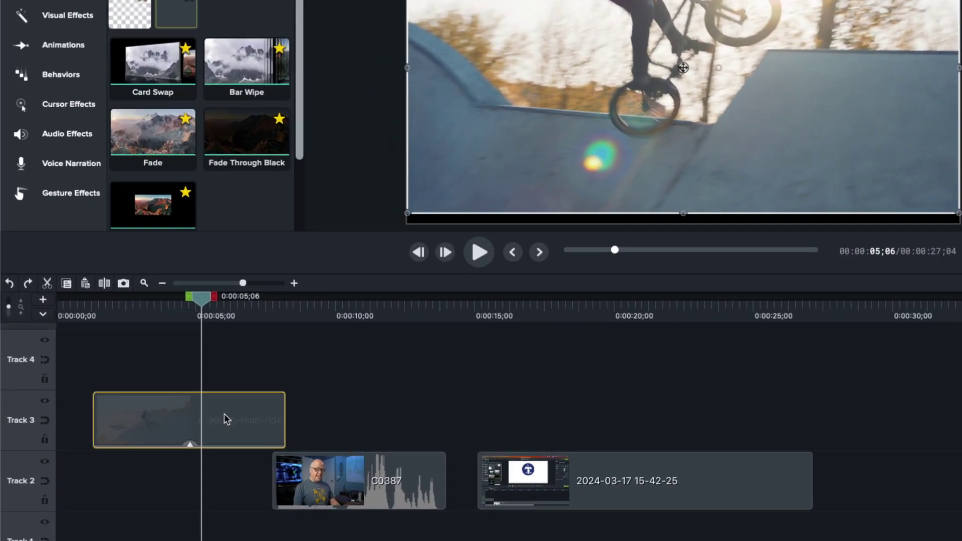
Split the Track 3 clip at the playhead and move the playhead to about 6;21.
{"action": "key", "text": "s"}
{"action": "left_click_drag", "start_coordinate": [202, 299], "coordinate": [246, 335]}
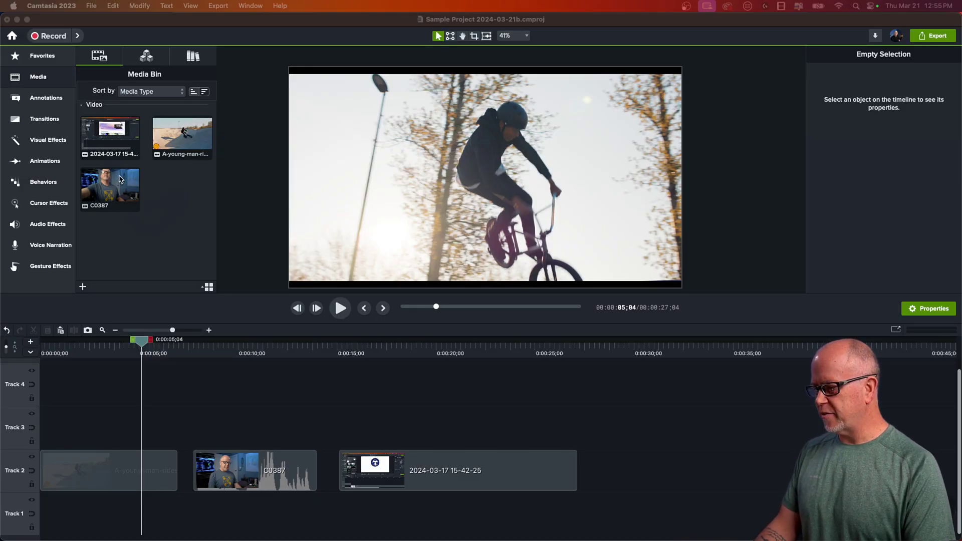
{"action": "left_click", "coordinate": [170, 221]}
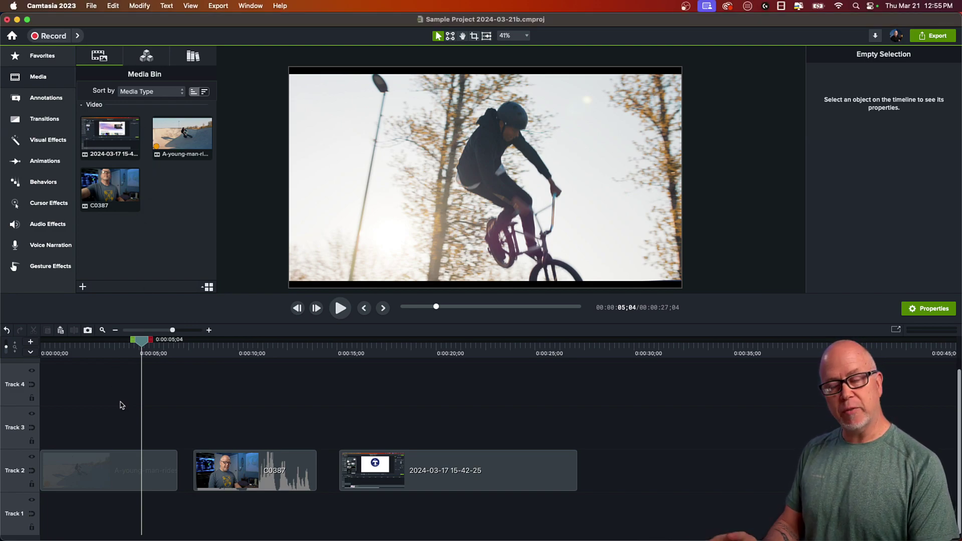
{"action": "left_click", "coordinate": [111, 485]}
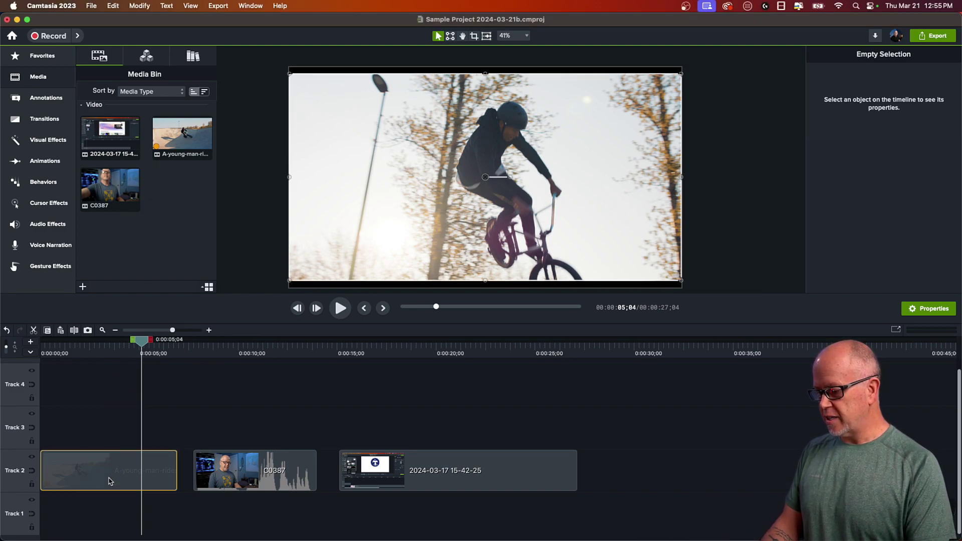
{"action": "left_click", "coordinate": [98, 353]}
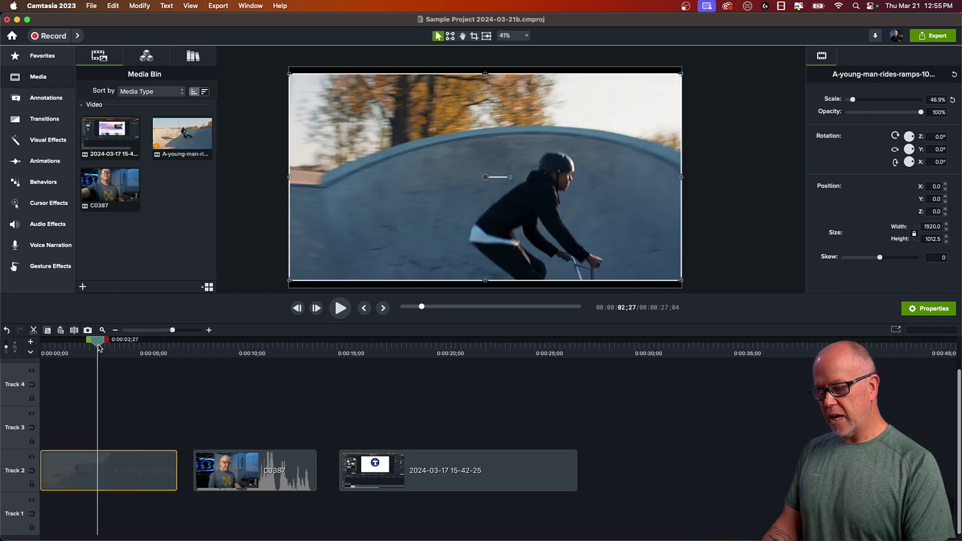
{"action": "left_click_drag", "start_coordinate": [99, 347], "coordinate": [144, 361]}
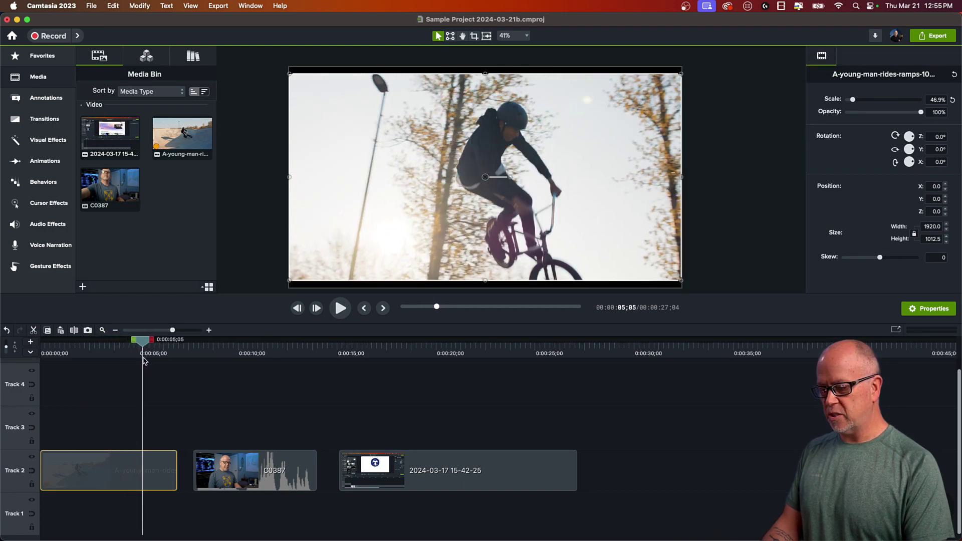
{"action": "left_click", "coordinate": [237, 351]}
{"action": "left_click_drag", "start_coordinate": [233, 346], "coordinate": [207, 348]}
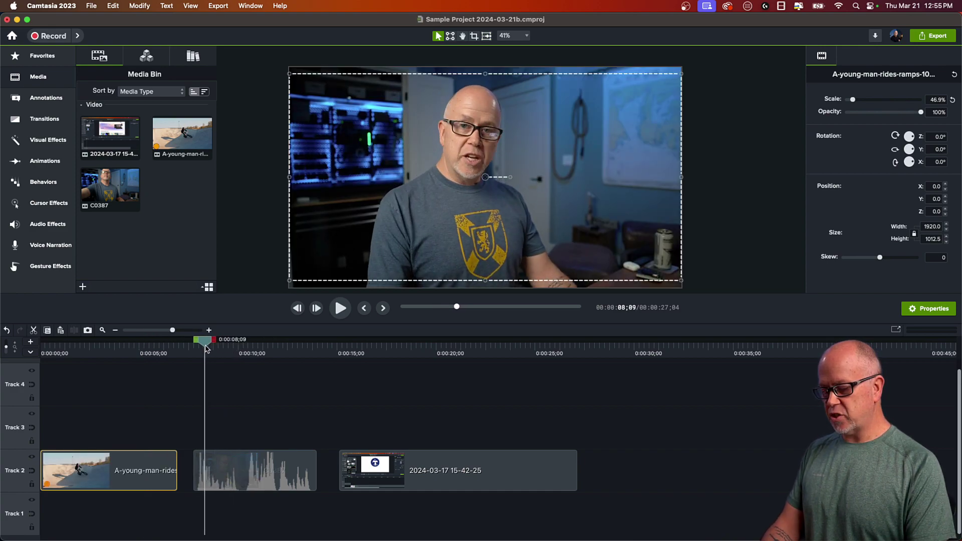
{"action": "key", "text": "space"}
{"action": "left_click", "coordinate": [296, 392]}
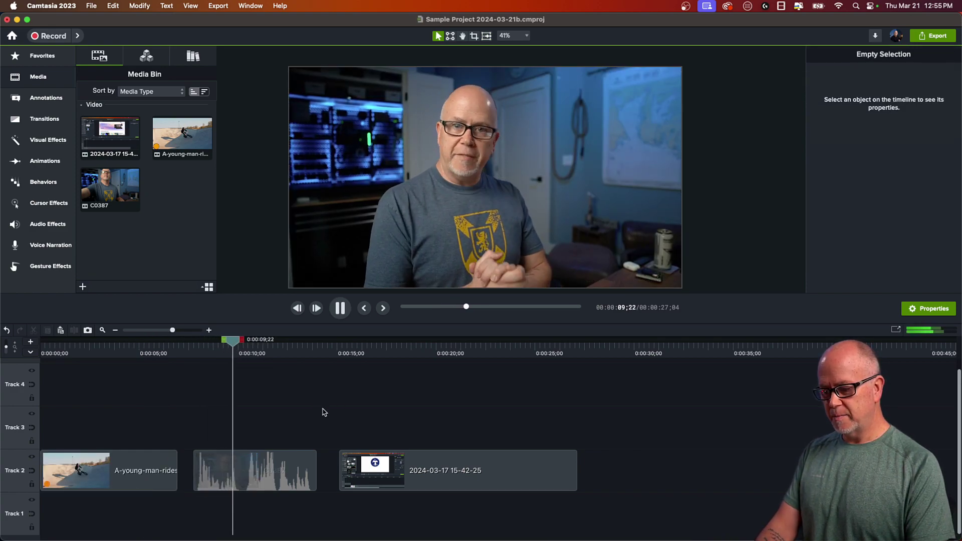
{"action": "key", "text": "space"}
{"action": "left_click_drag", "start_coordinate": [246, 344], "coordinate": [372, 419]}
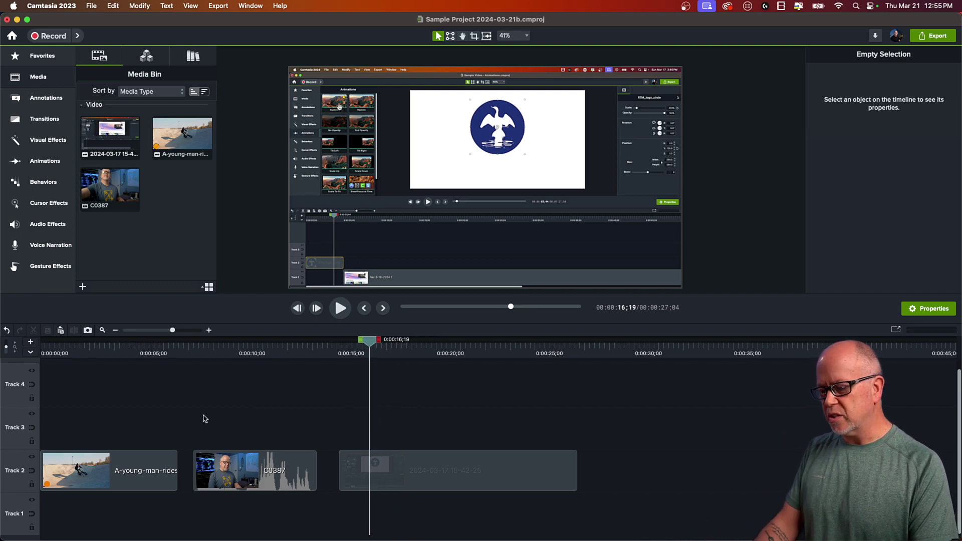
{"action": "left_click", "coordinate": [115, 354]}
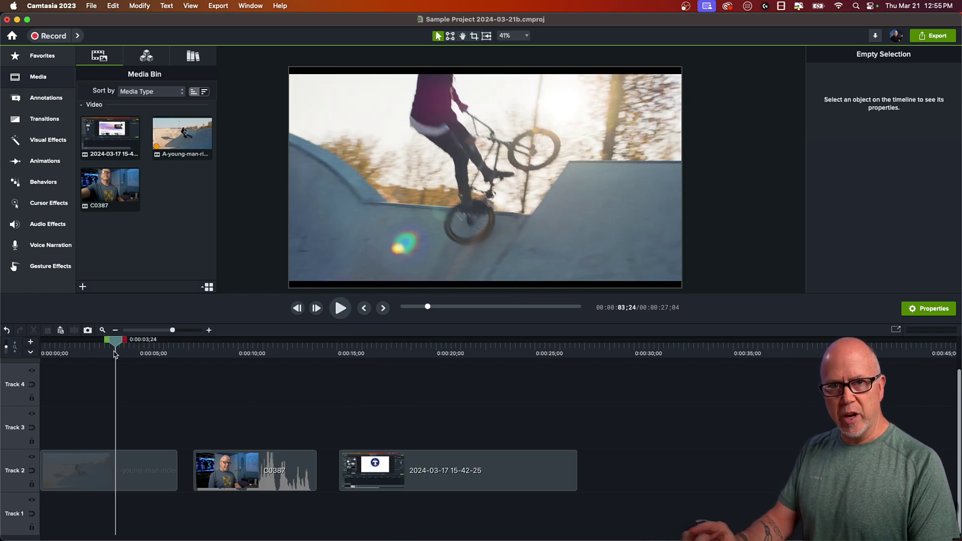
{"action": "left_click", "coordinate": [125, 466]}
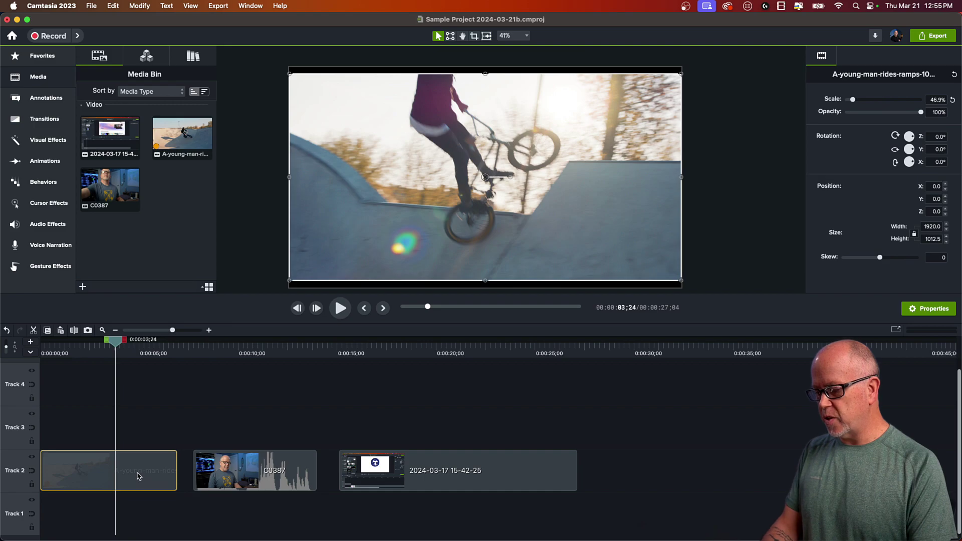
Move the BMX clip up onto Track 3 and show the Favorites visual effects.
{"action": "left_click_drag", "start_coordinate": [138, 474], "coordinate": [133, 425]}
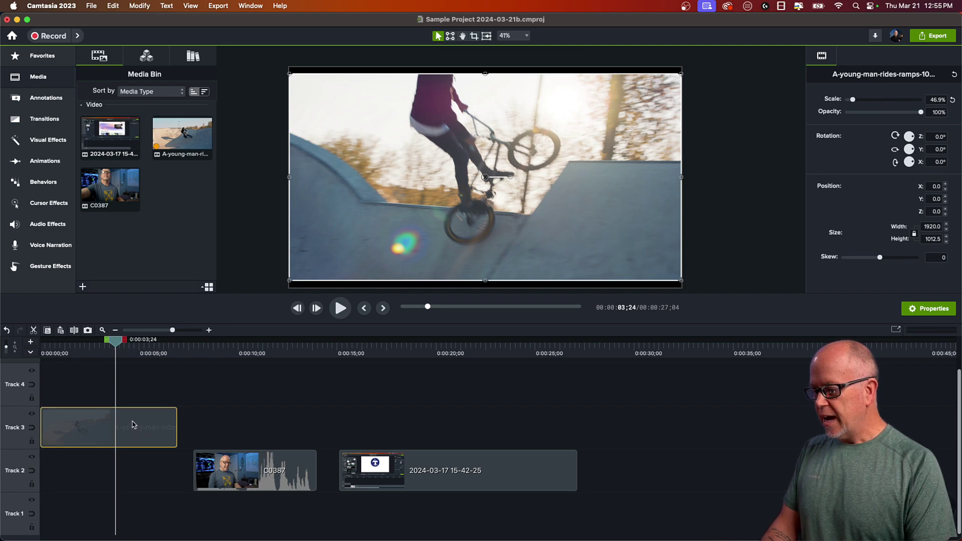
{"action": "left_click", "coordinate": [49, 141]}
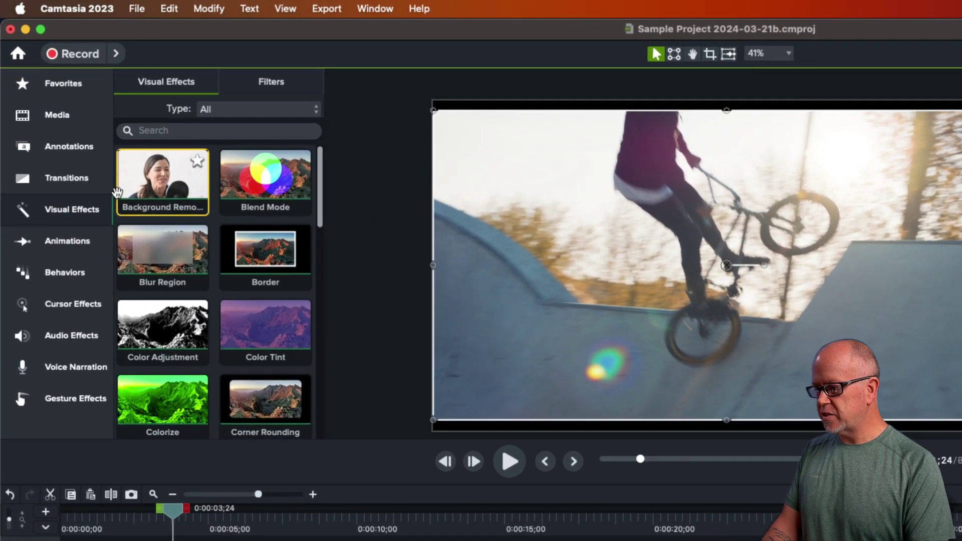
{"action": "scroll", "coordinate": [173, 279], "scroll_direction": "down", "scroll_amount": 10}
{"action": "scroll", "coordinate": [202, 326], "scroll_direction": "down", "scroll_amount": 5}
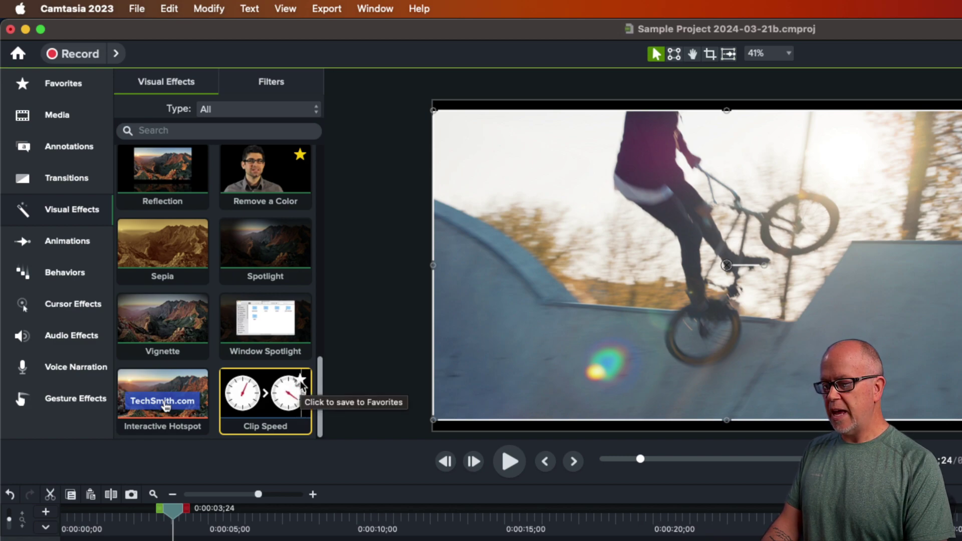
{"action": "left_click", "coordinate": [65, 83]}
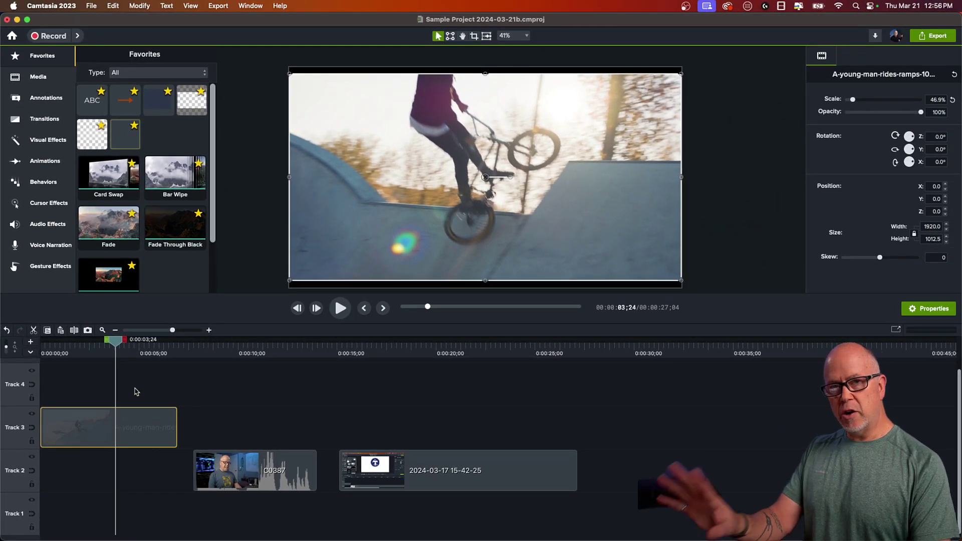
{"action": "left_click", "coordinate": [155, 410]}
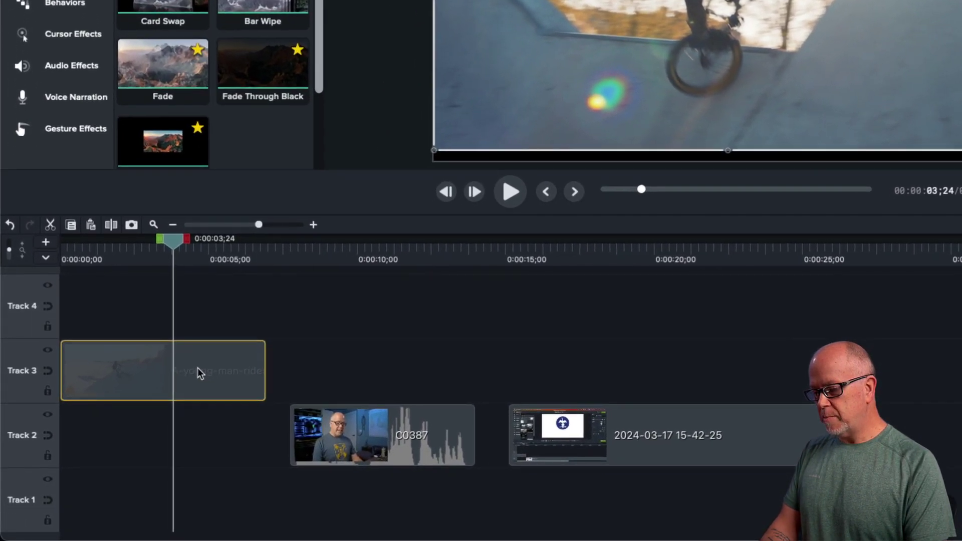
Add a Clip Speed effect to the Track 3 BMX clip and select it for editing.
{"action": "right_click", "coordinate": [131, 426]}
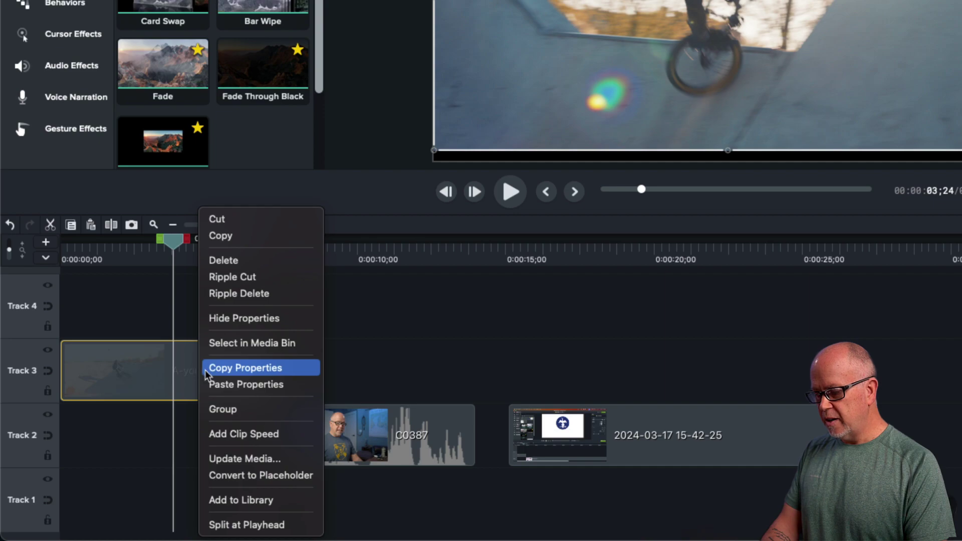
{"action": "left_click", "coordinate": [256, 435]}
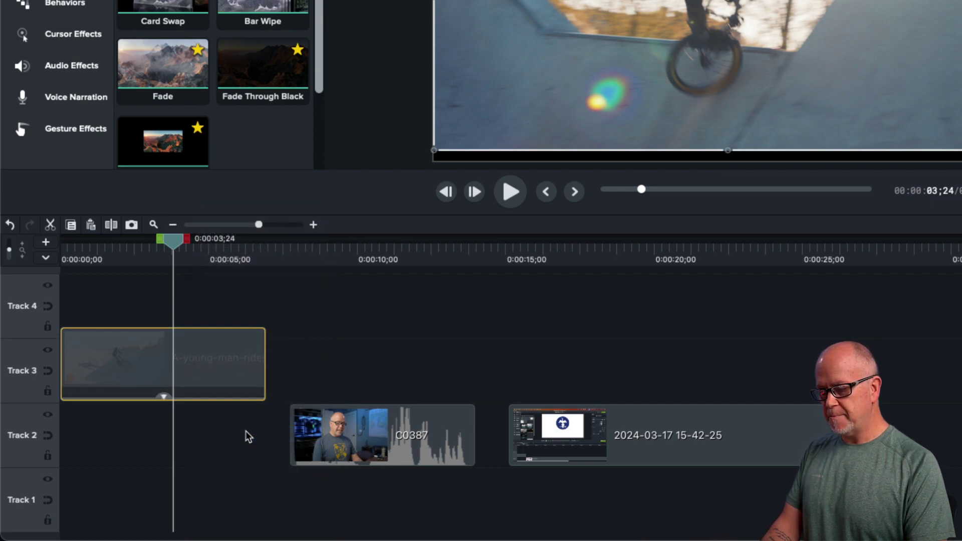
{"action": "left_click", "coordinate": [195, 393]}
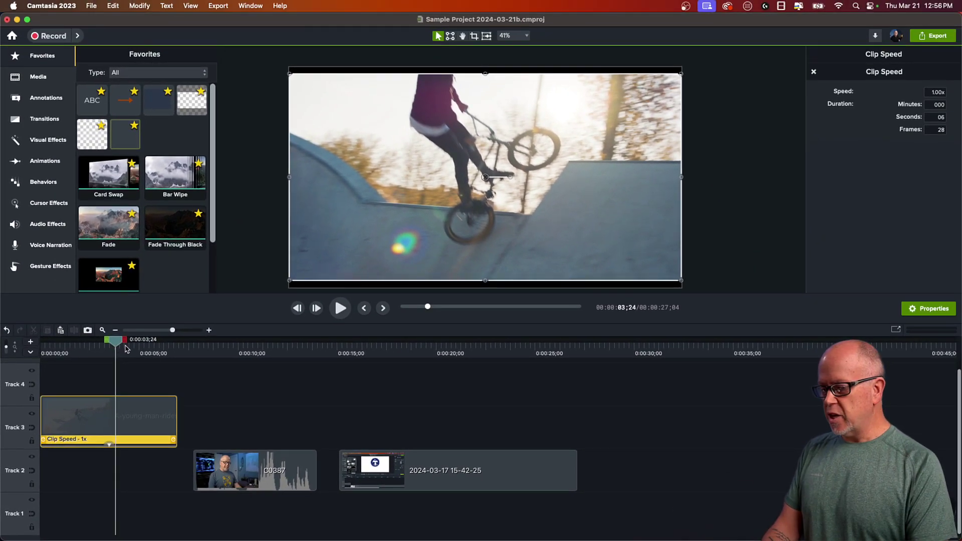
{"action": "left_click", "coordinate": [132, 385]}
{"action": "left_click", "coordinate": [134, 417]}
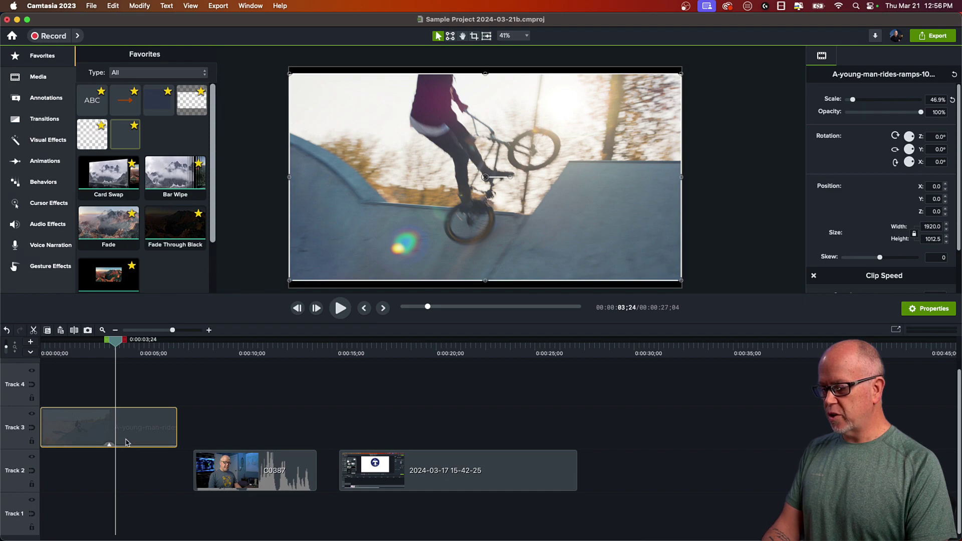
{"action": "left_click", "coordinate": [108, 445]}
{"action": "left_click", "coordinate": [117, 440]}
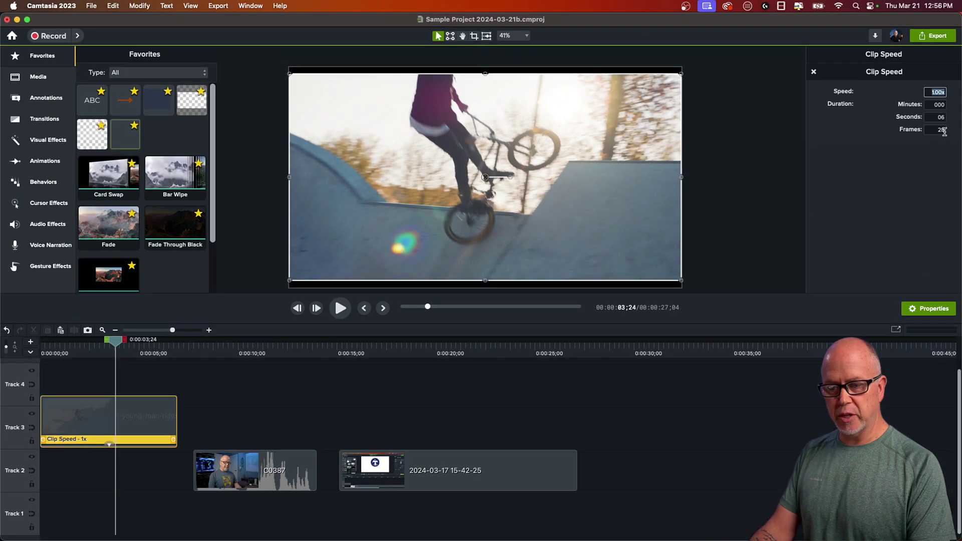
Apply 2x speed to the BMX clip and preview it from about 1;01.
{"action": "key", "text": "Tab"}
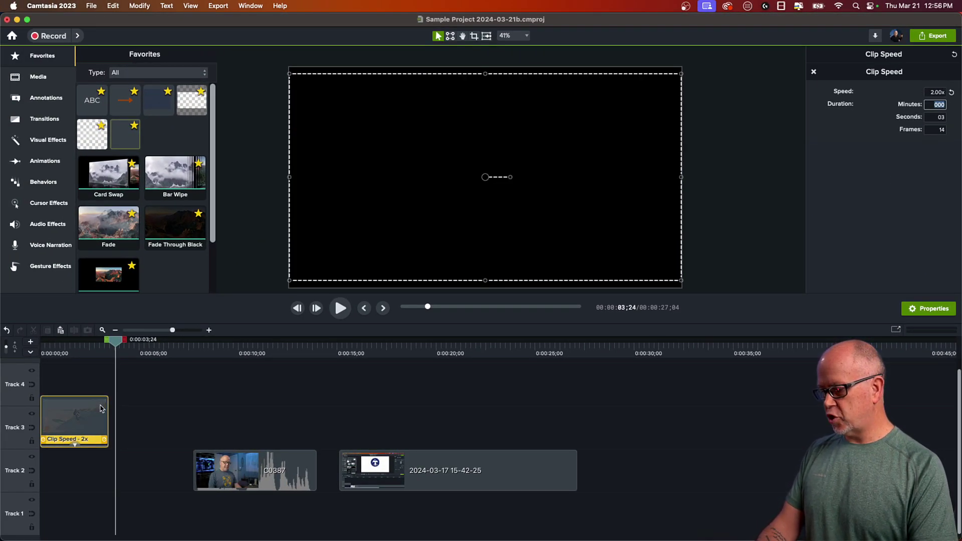
{"action": "left_click", "coordinate": [75, 346]}
{"action": "left_click_drag", "start_coordinate": [78, 346], "coordinate": [64, 346]}
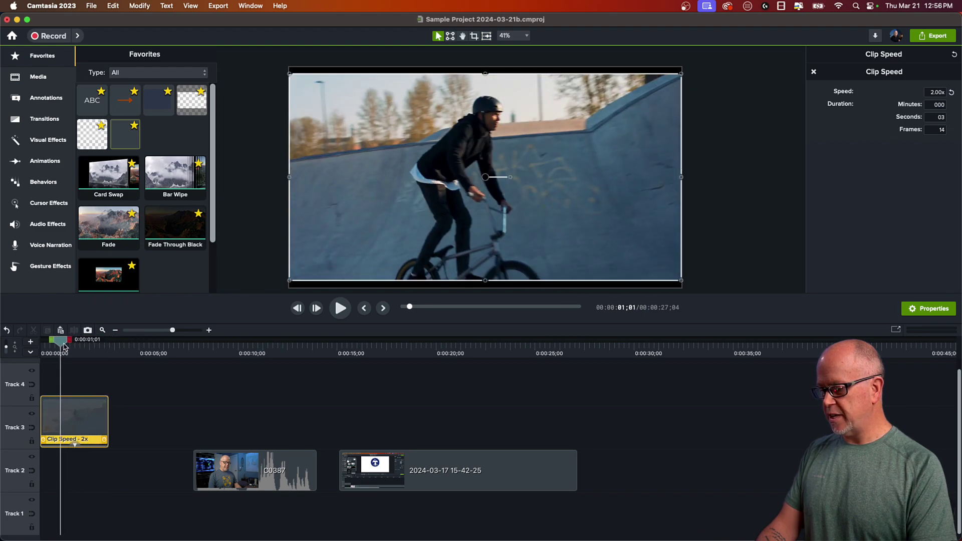
{"action": "key", "text": "space"}
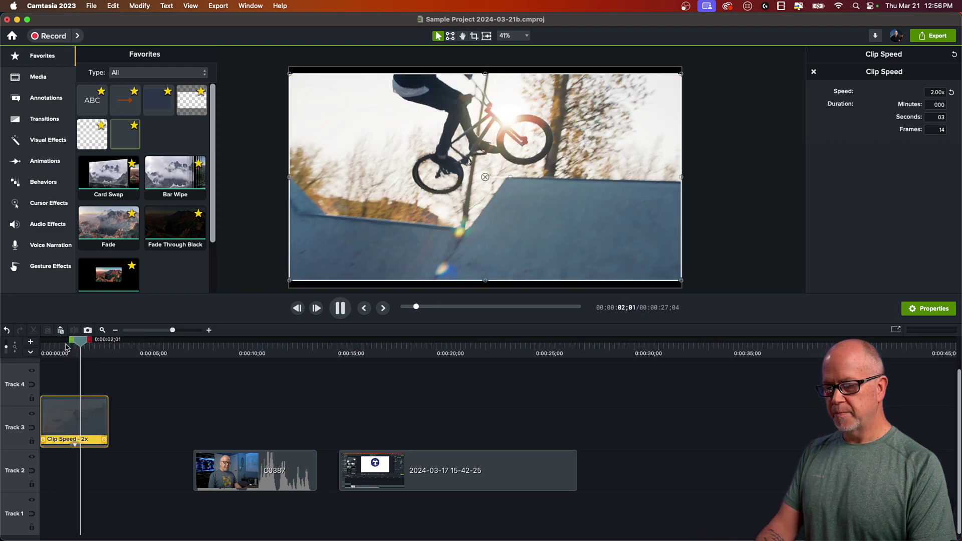
{"action": "key", "text": "space"}
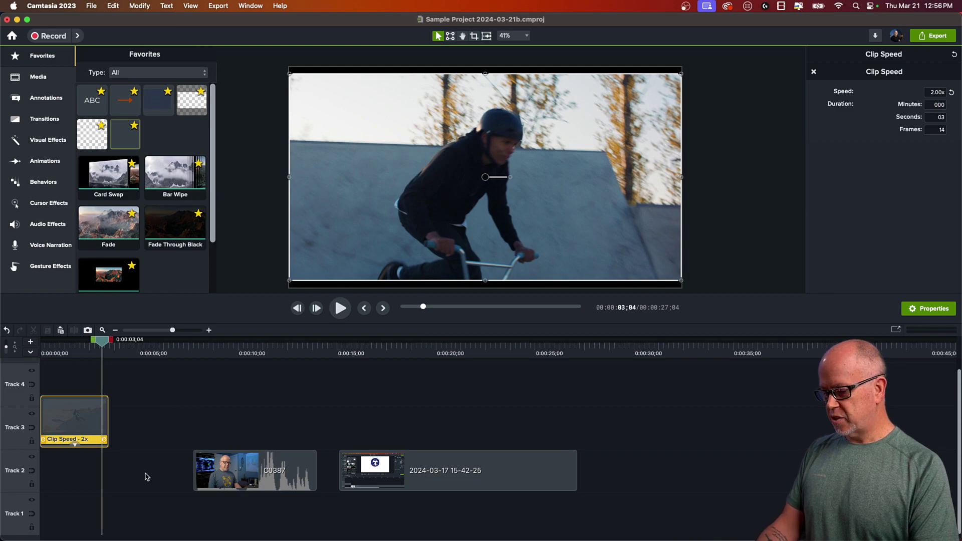
Undo back to 1x speed, replay the clip, and reselect its Clip Speed effect.
{"action": "key", "text": "super+z"}
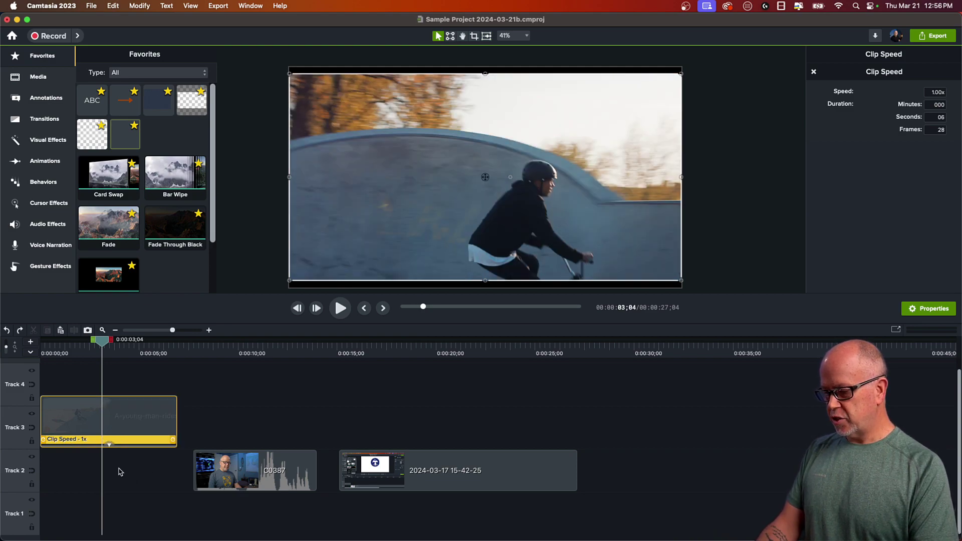
{"action": "left_click_drag", "start_coordinate": [105, 346], "coordinate": [67, 347]}
{"action": "left_click", "coordinate": [80, 382]}
{"action": "key", "text": "space"}
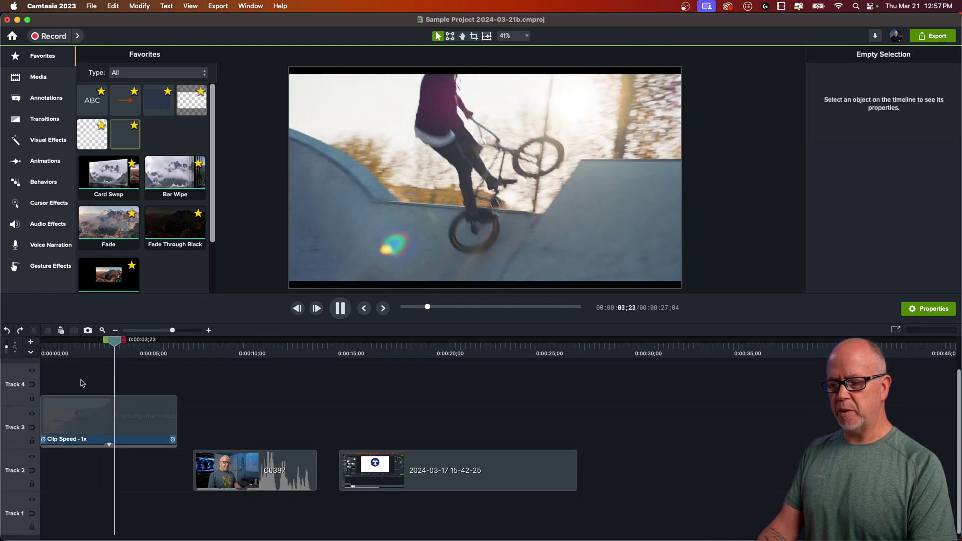
{"action": "key", "text": "space"}
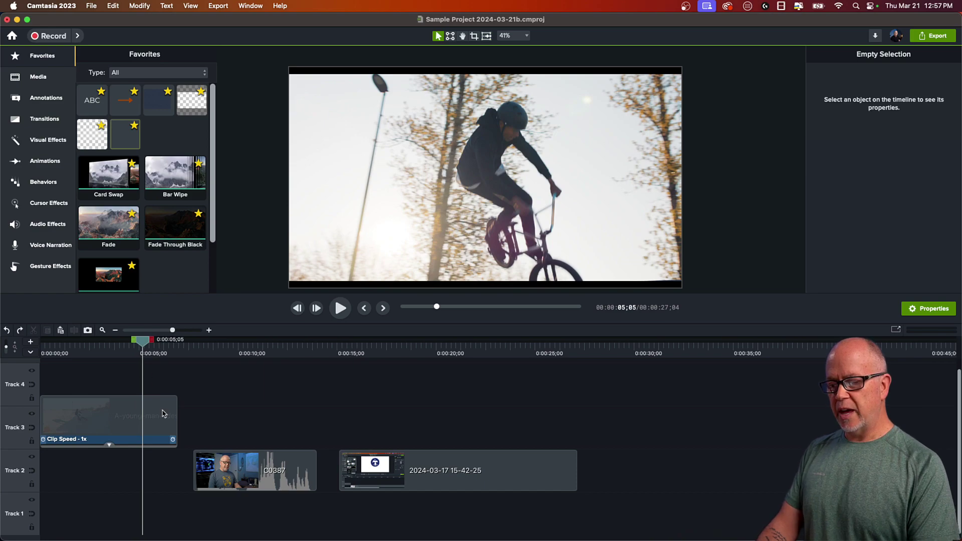
{"action": "left_click", "coordinate": [155, 424]}
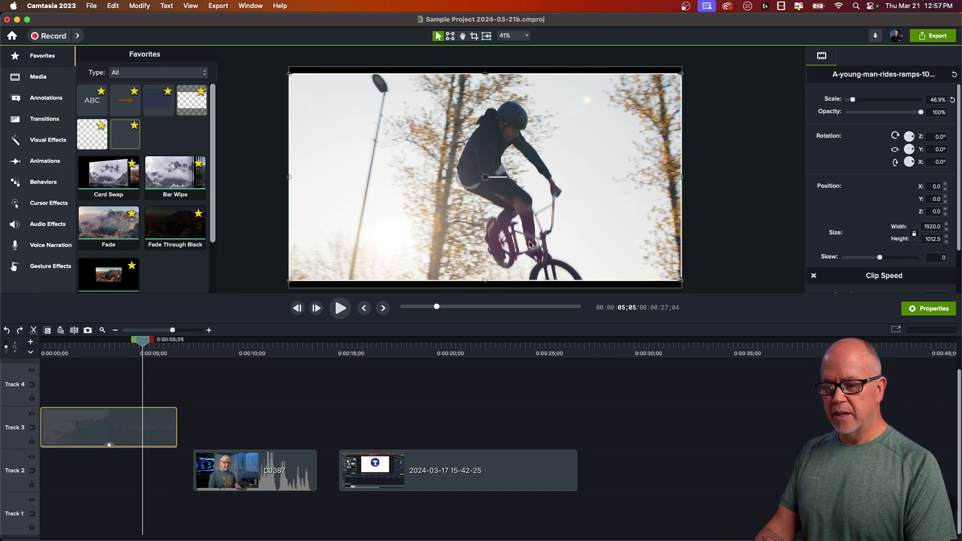
{"action": "left_click", "coordinate": [109, 445]}
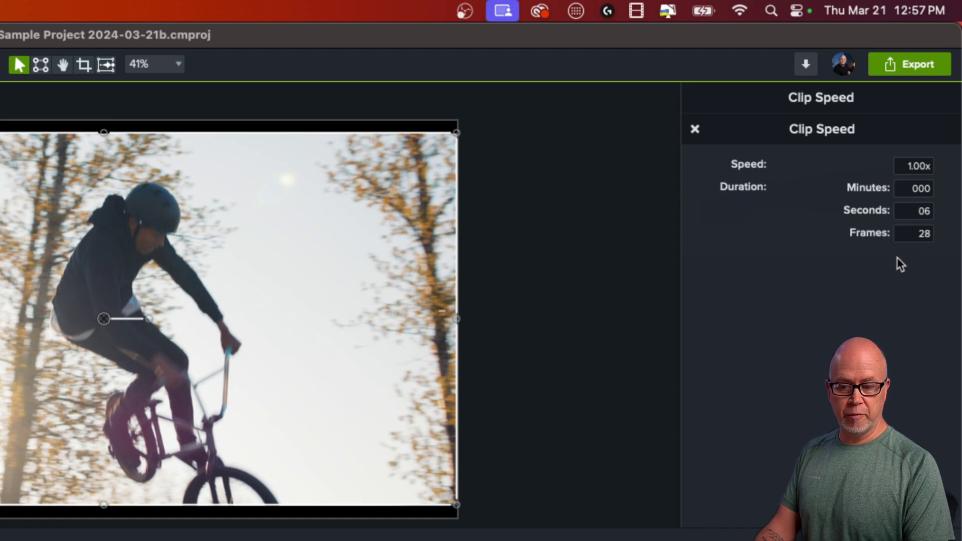
Shift the bike clip slightly later on Track 3, then shorten it to preview a faster speed.
{"action": "left_click", "coordinate": [116, 415]}
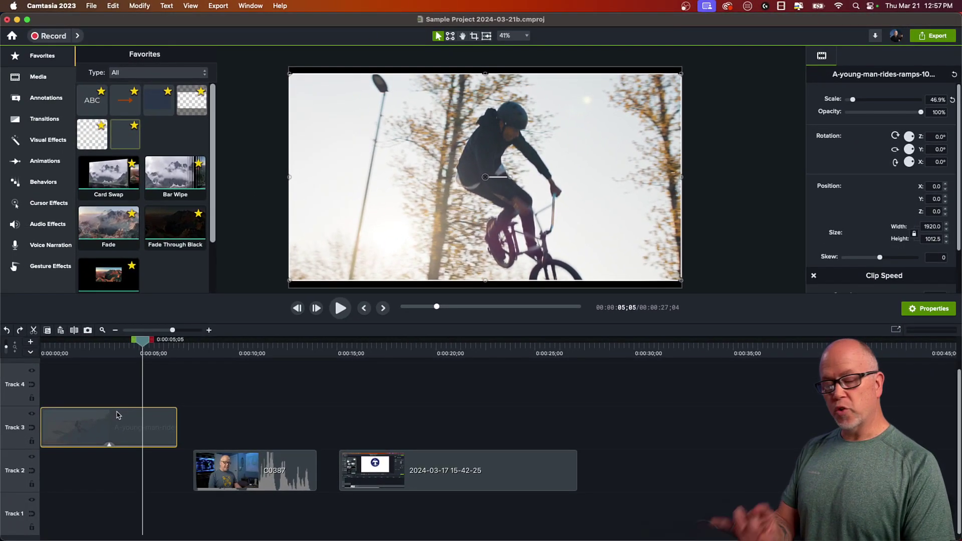
{"action": "left_click", "coordinate": [111, 446]}
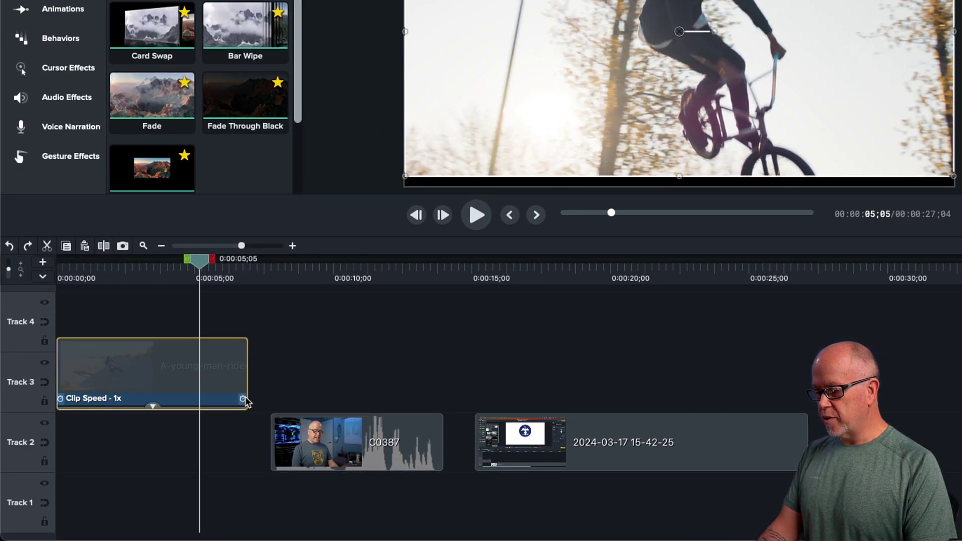
{"action": "left_click_drag", "start_coordinate": [90, 379], "coordinate": [131, 380]}
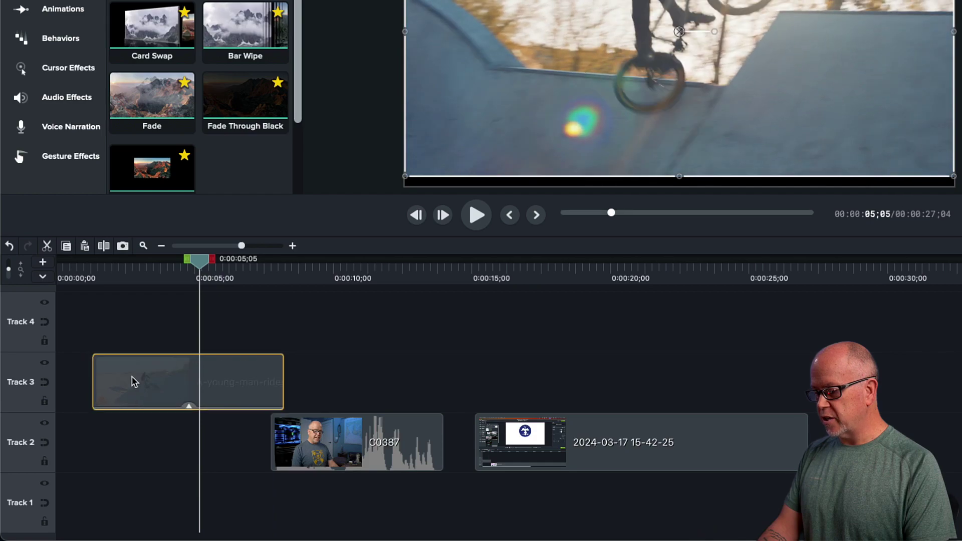
{"action": "left_click", "coordinate": [190, 406]}
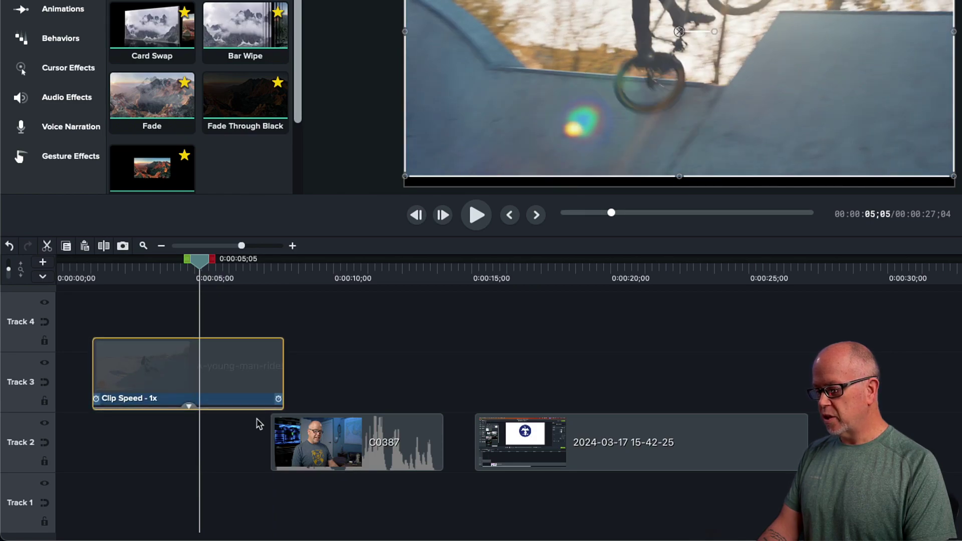
{"action": "left_click_drag", "start_coordinate": [279, 399], "coordinate": [136, 431]}
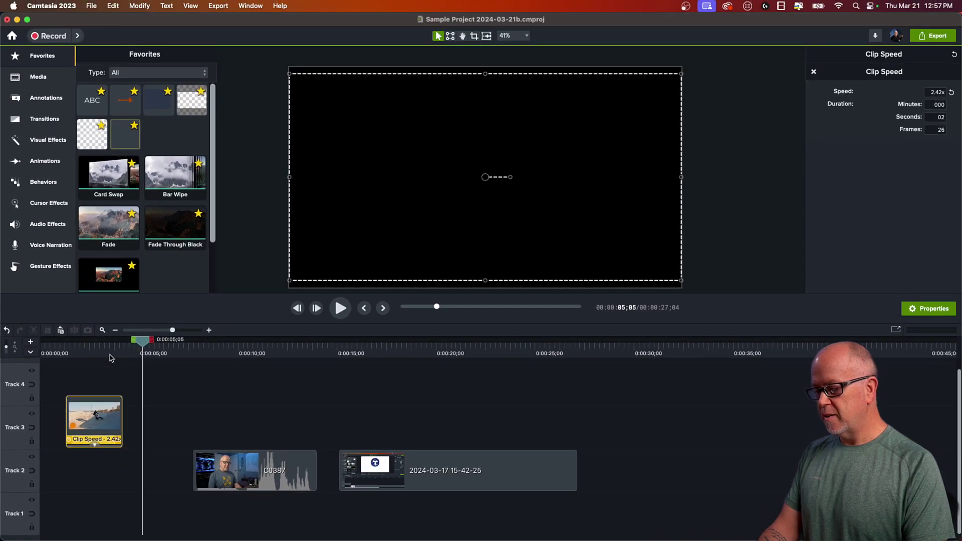
{"action": "left_click", "coordinate": [85, 353]}
{"action": "key", "text": "space"}
{"action": "key", "text": "space"}
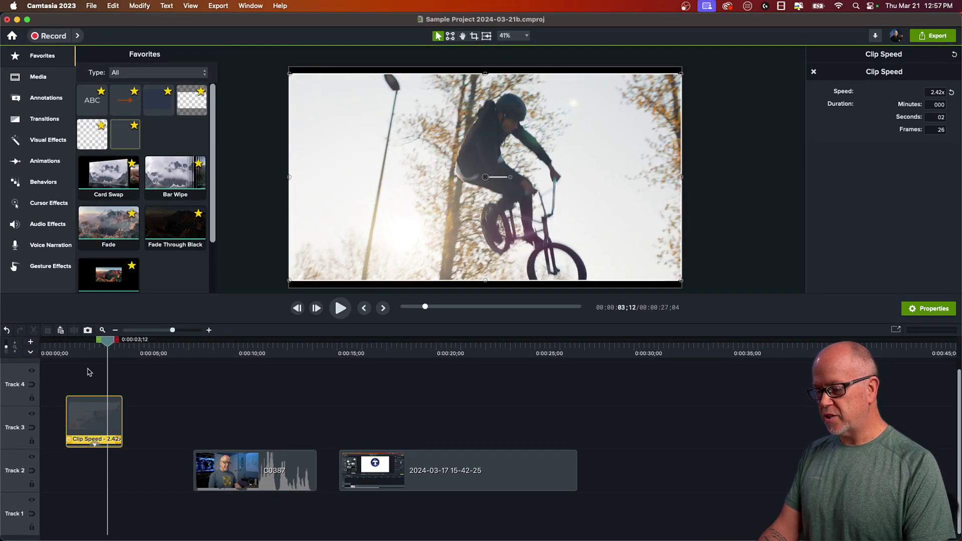
Stretch the bike clip into slow motion, preview it, and undo the stretch.
{"action": "left_click", "coordinate": [123, 442]}
{"action": "left_click", "coordinate": [117, 442]}
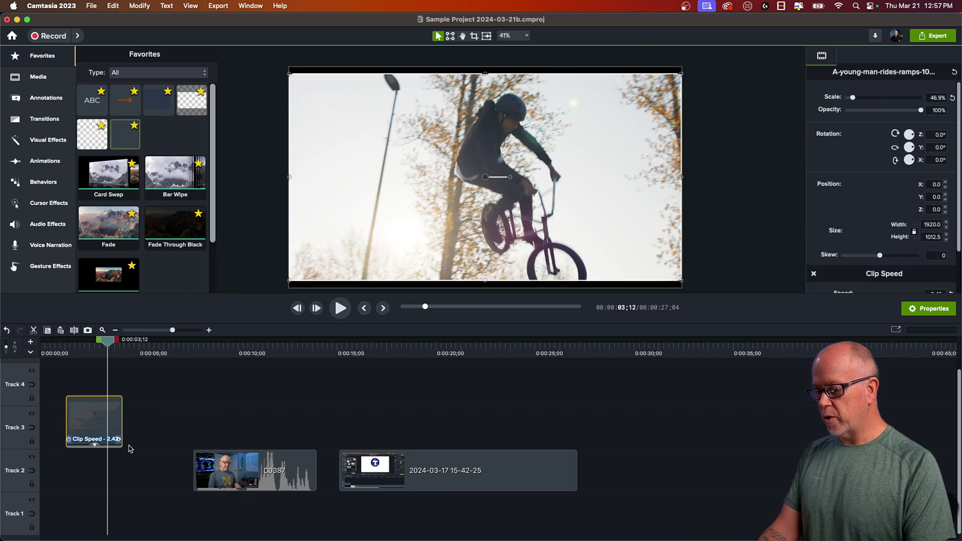
{"action": "left_click_drag", "start_coordinate": [119, 441], "coordinate": [491, 456]}
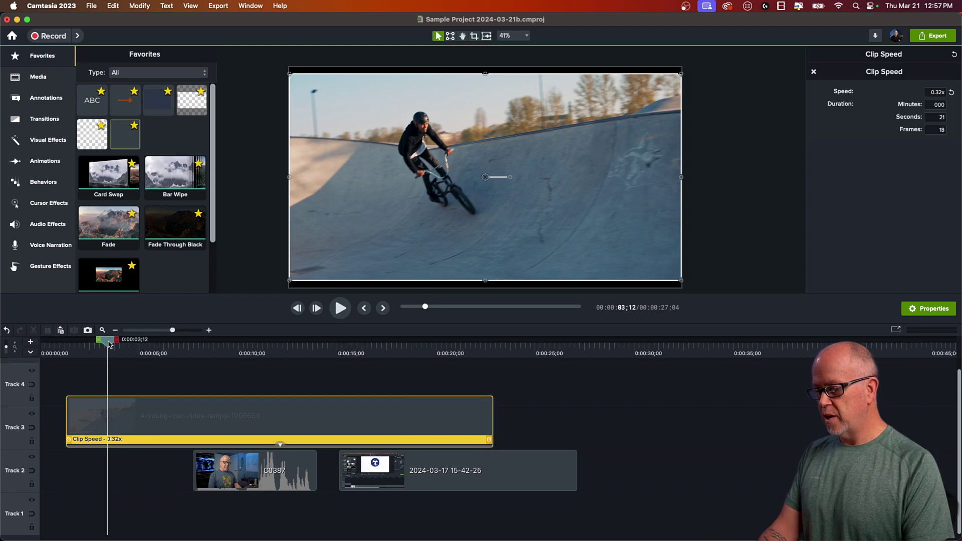
{"action": "key", "text": "space"}
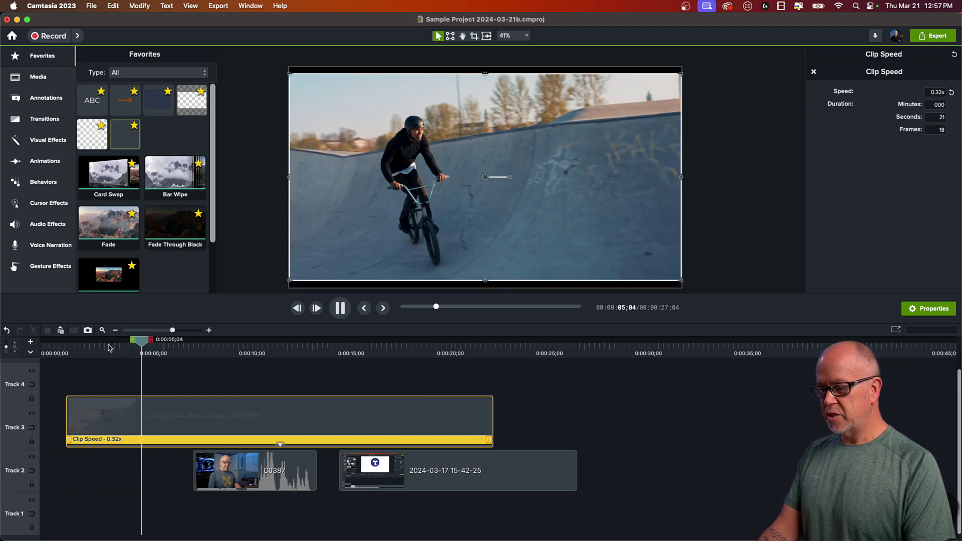
{"action": "key", "text": "space"}
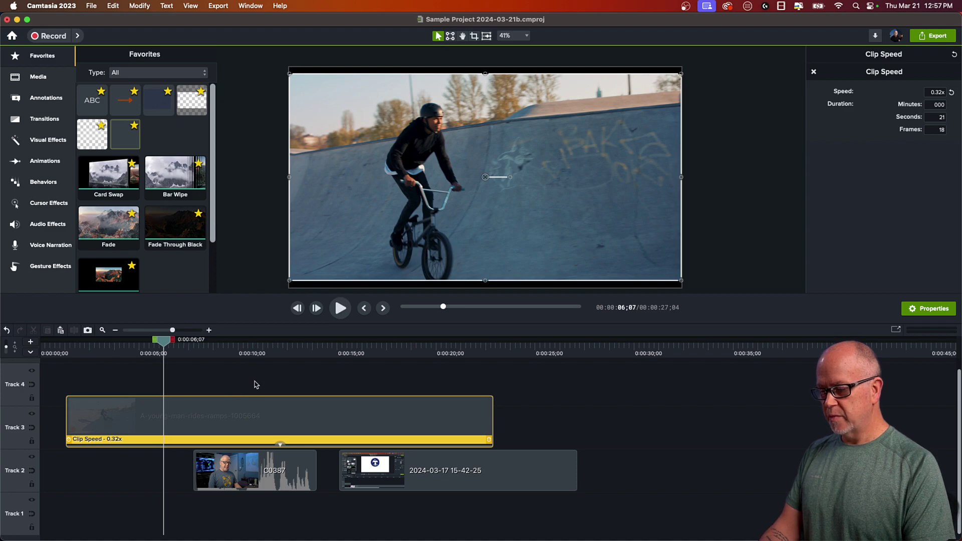
{"action": "key", "text": "super+z"}
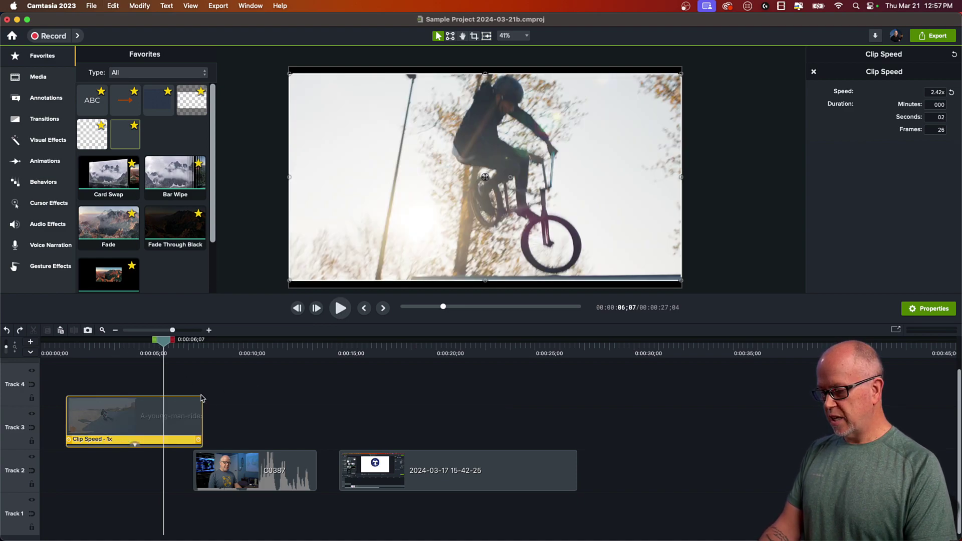
Try the bike clip at 1.5x from about 4;10, then undo back to 1x.
{"action": "left_click", "coordinate": [99, 386]}
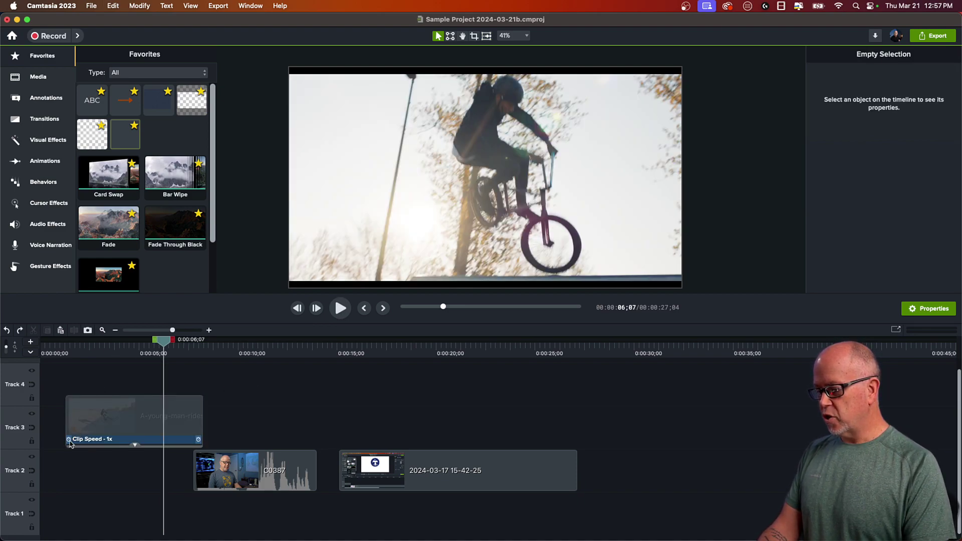
{"action": "left_click_drag", "start_coordinate": [69, 443], "coordinate": [118, 431]}
{"action": "left_click", "coordinate": [125, 349]}
{"action": "key", "text": "space"}
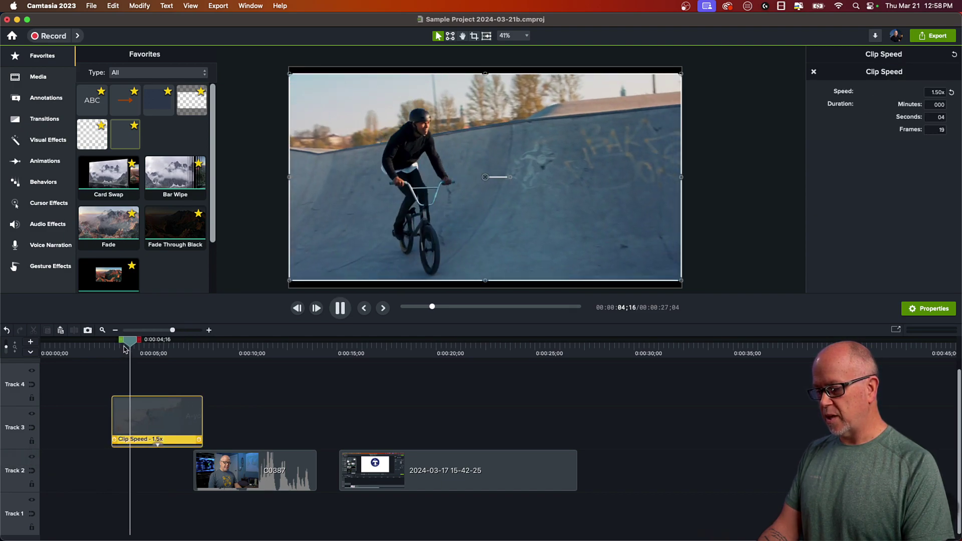
{"action": "key", "text": "space"}
{"action": "key", "text": "super+z"}
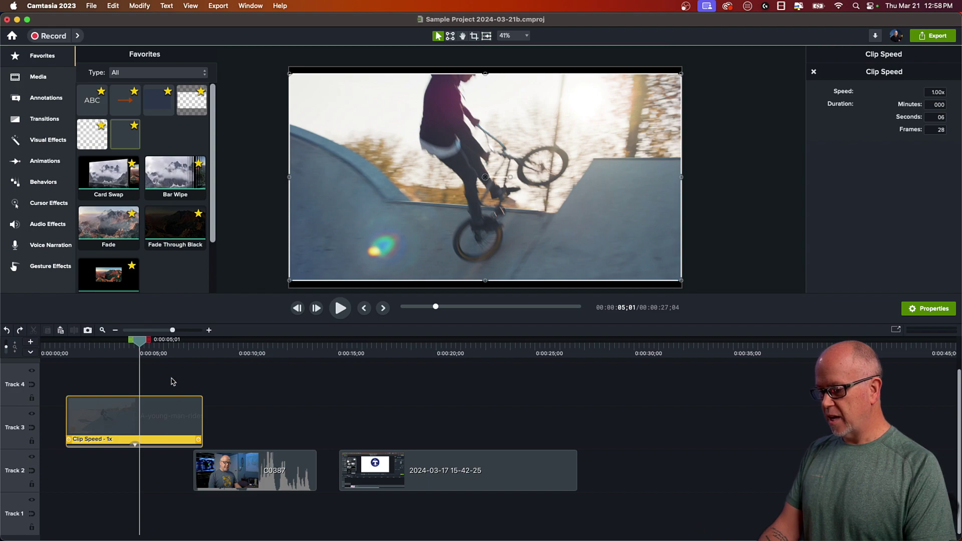
Scrub to a cut point and split the bike clip at the playhead.
{"action": "left_click", "coordinate": [173, 382]}
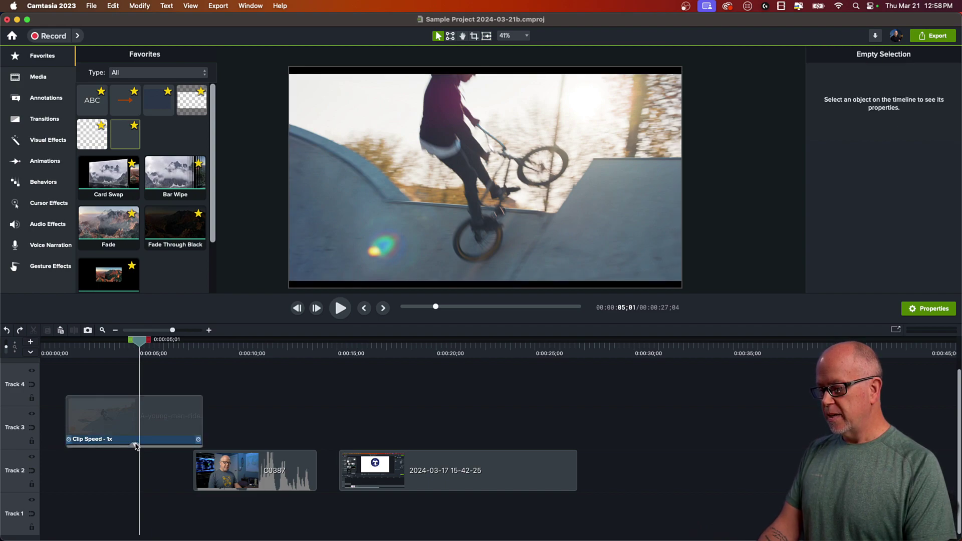
{"action": "left_click", "coordinate": [136, 446]}
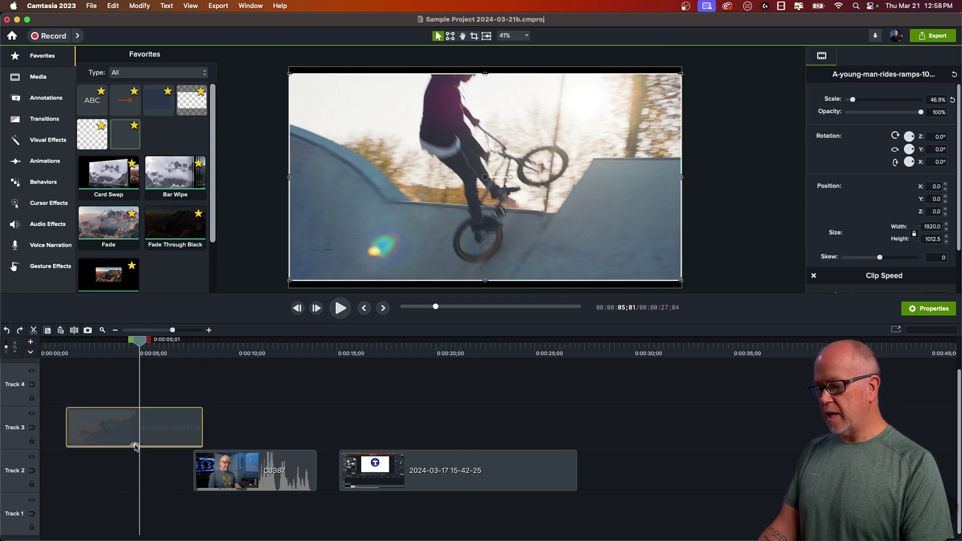
{"action": "left_click", "coordinate": [135, 445]}
{"action": "left_click_drag", "start_coordinate": [141, 345], "coordinate": [145, 369]}
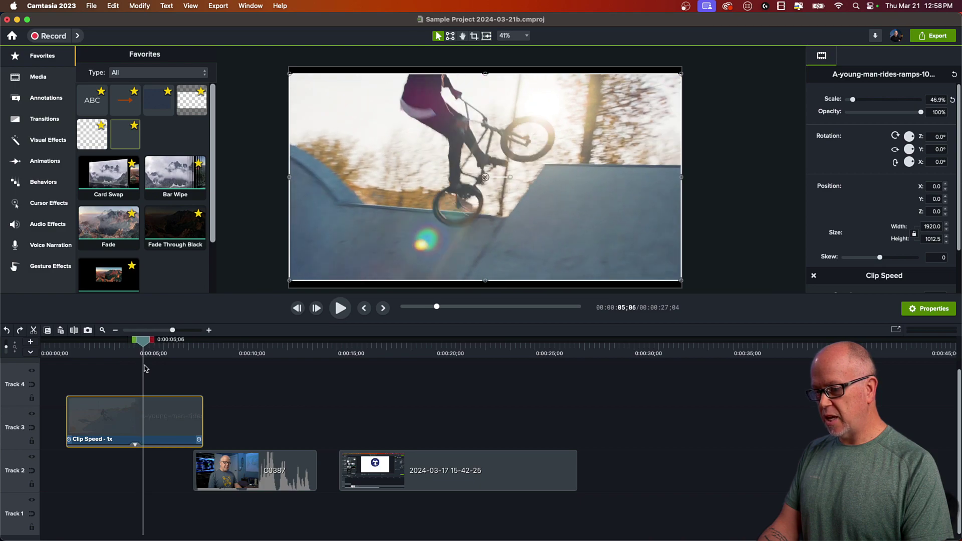
{"action": "left_click", "coordinate": [160, 425]}
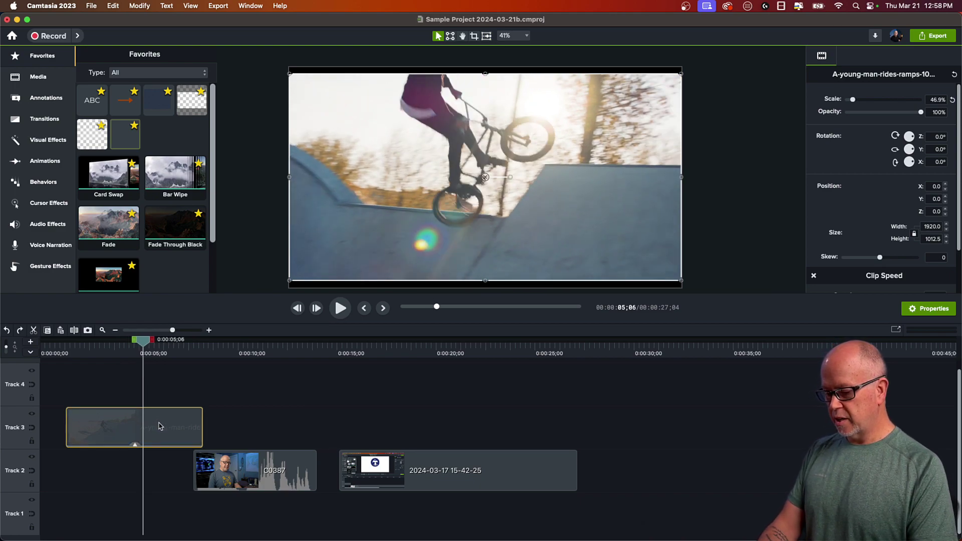
{"action": "key", "text": "Escape"}
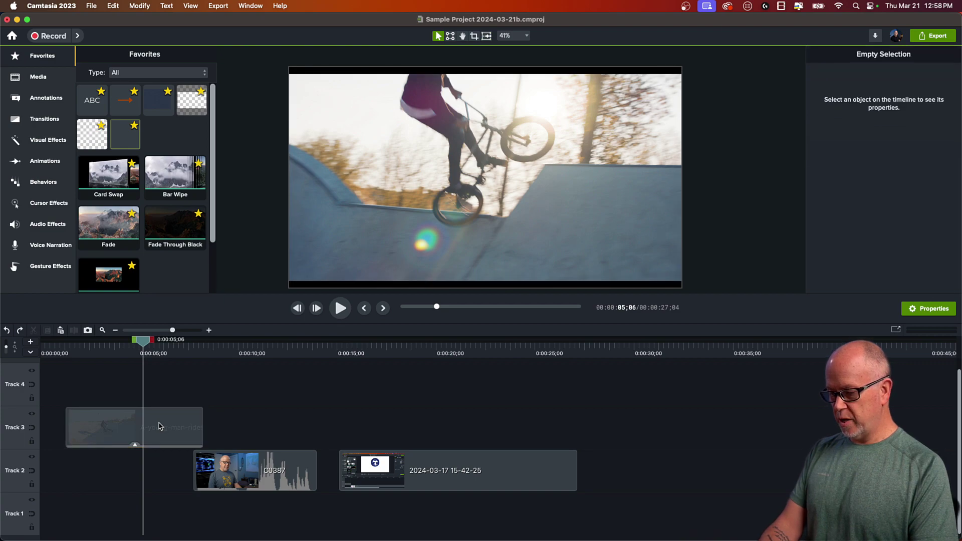
{"action": "left_click", "coordinate": [160, 427]}
{"action": "key", "text": "s"}
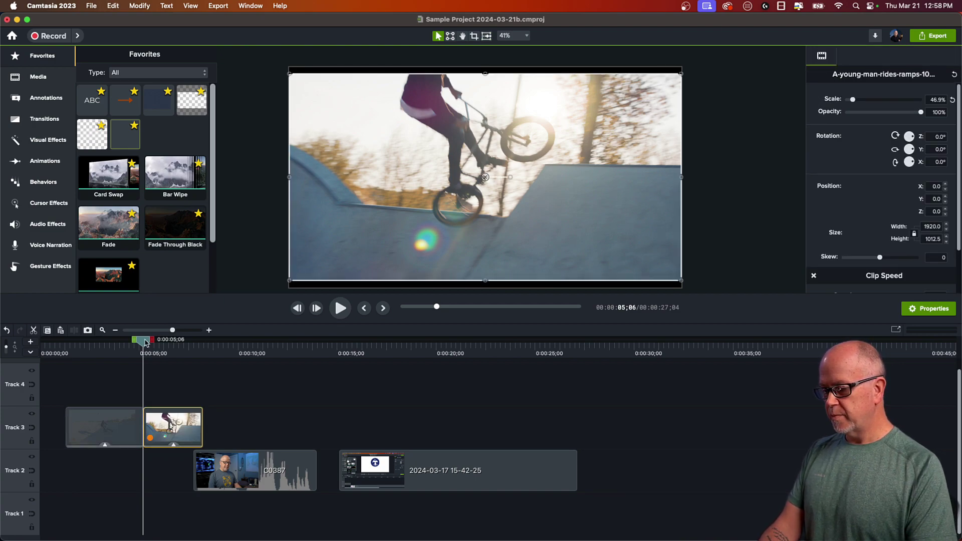
Shift the last bike piece and both Track 2 clips later, leaving a gap.
{"action": "left_click_drag", "start_coordinate": [144, 344], "coordinate": [175, 369]}
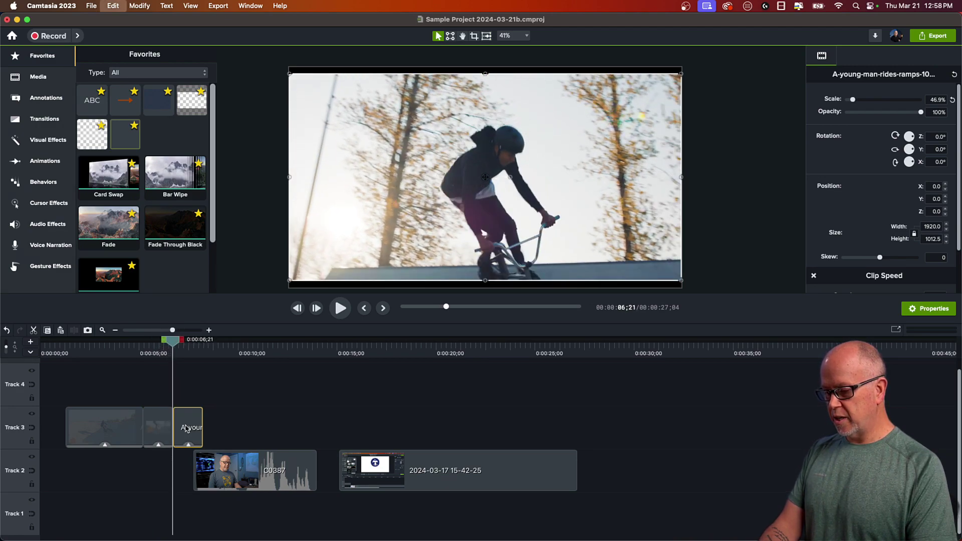
{"action": "left_click_drag", "start_coordinate": [191, 429], "coordinate": [239, 429]}
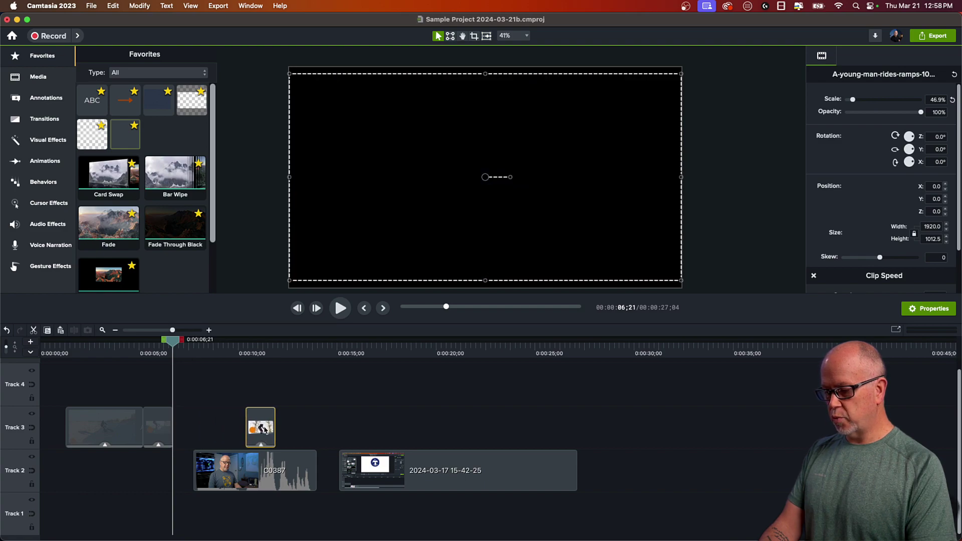
{"action": "left_click_drag", "start_coordinate": [302, 444], "coordinate": [396, 480]}
Slow the middle bike piece to 0.34x and butt the last piece against it.
{"action": "left_click", "coordinate": [154, 424]}
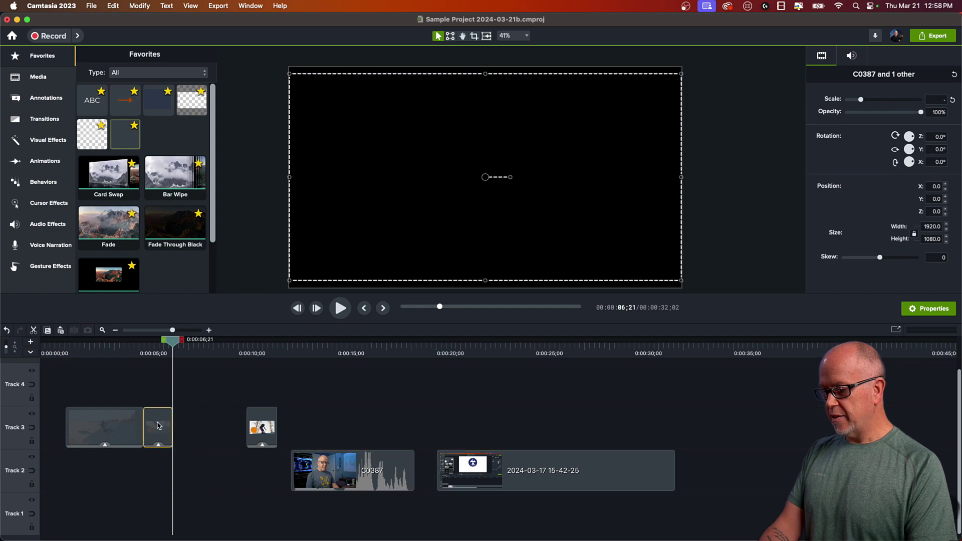
{"action": "left_click", "coordinate": [155, 357]}
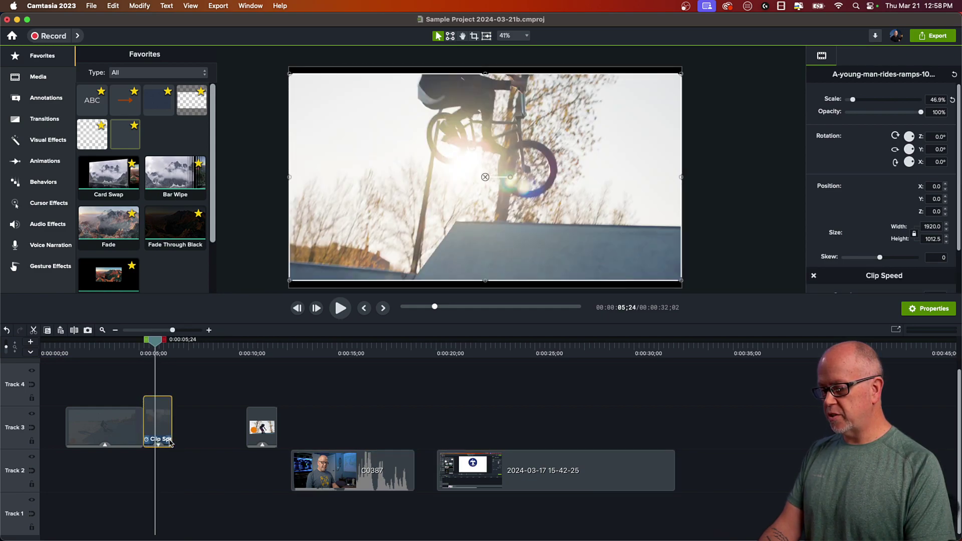
{"action": "left_click_drag", "start_coordinate": [169, 441], "coordinate": [221, 442]}
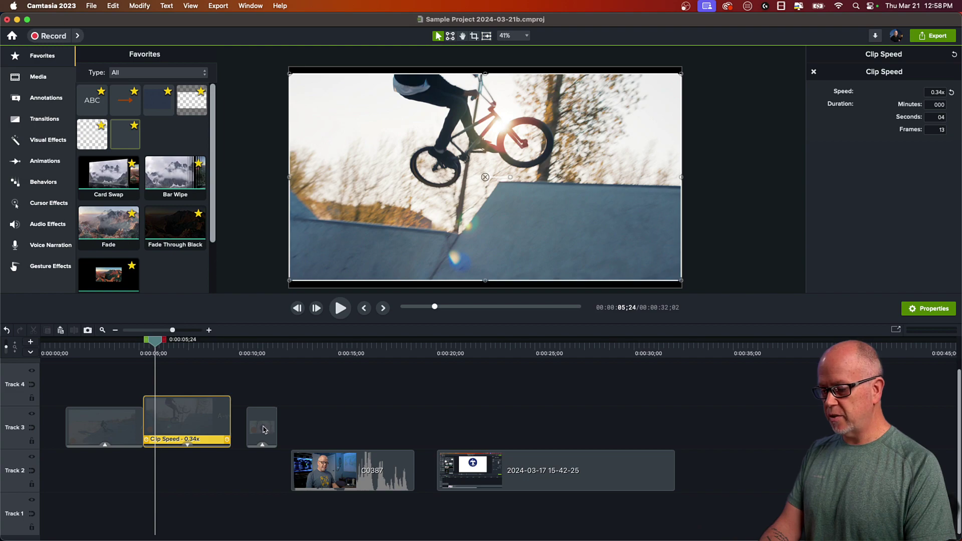
{"action": "left_click_drag", "start_coordinate": [265, 429], "coordinate": [249, 432]}
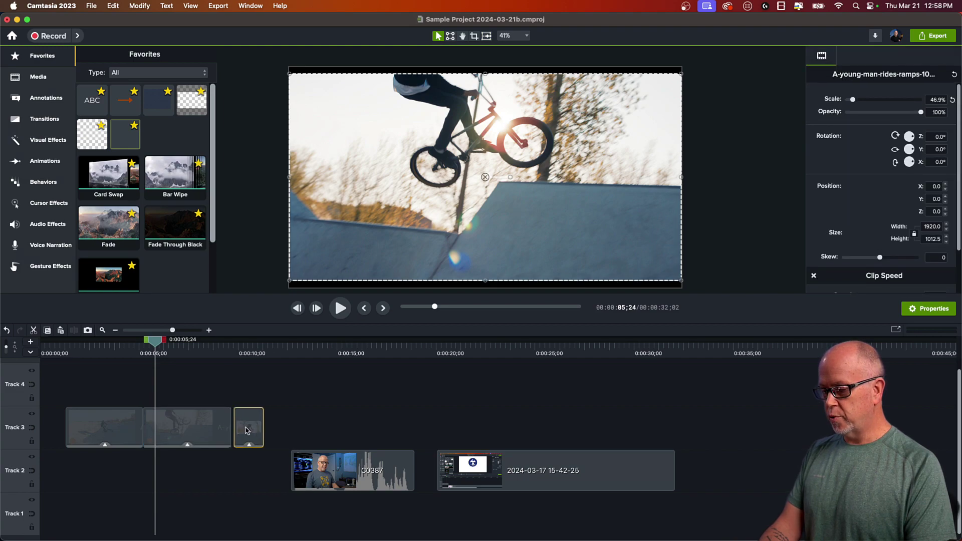
{"action": "left_click", "coordinate": [200, 397]}
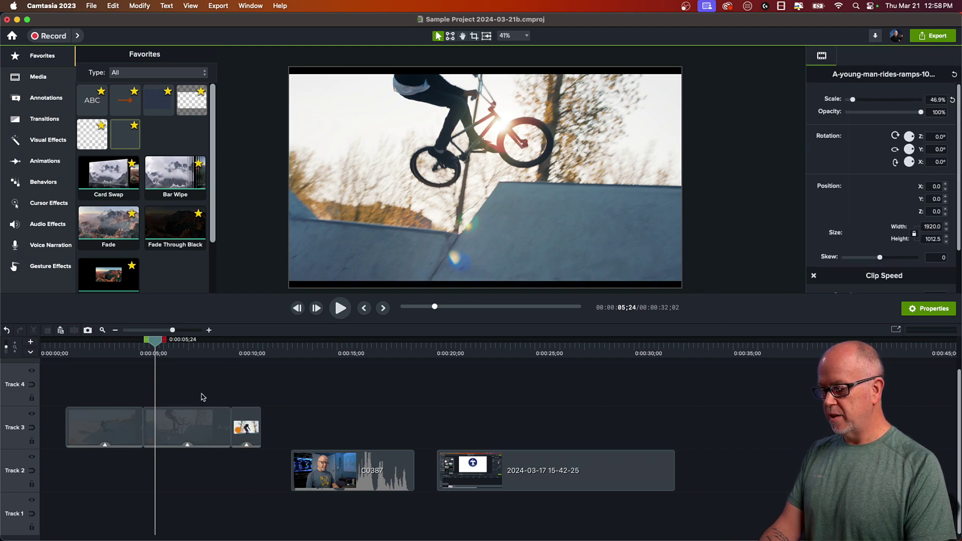
Play back the edited bike section from about 0:03;11.
{"action": "left_click", "coordinate": [107, 352]}
{"action": "key", "text": "space"}
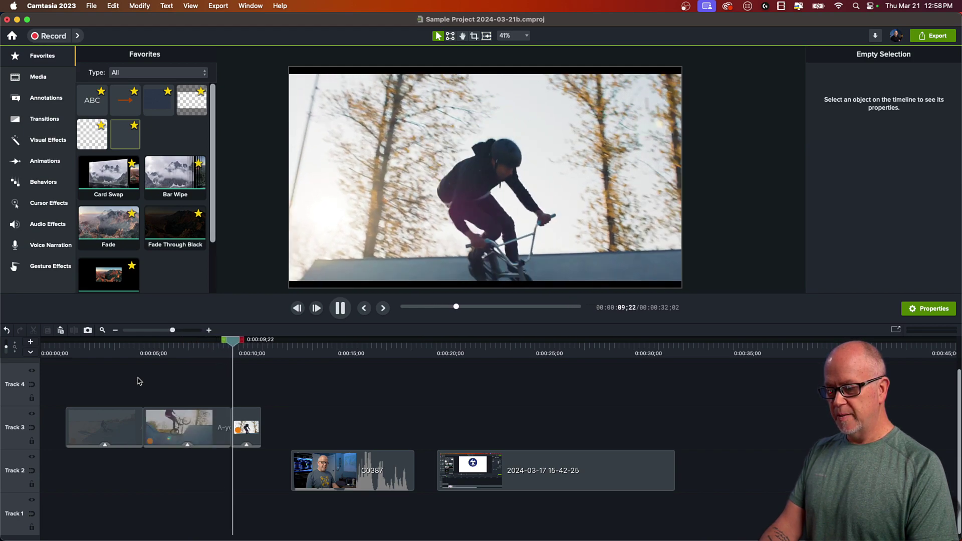
{"action": "key", "text": "space"}
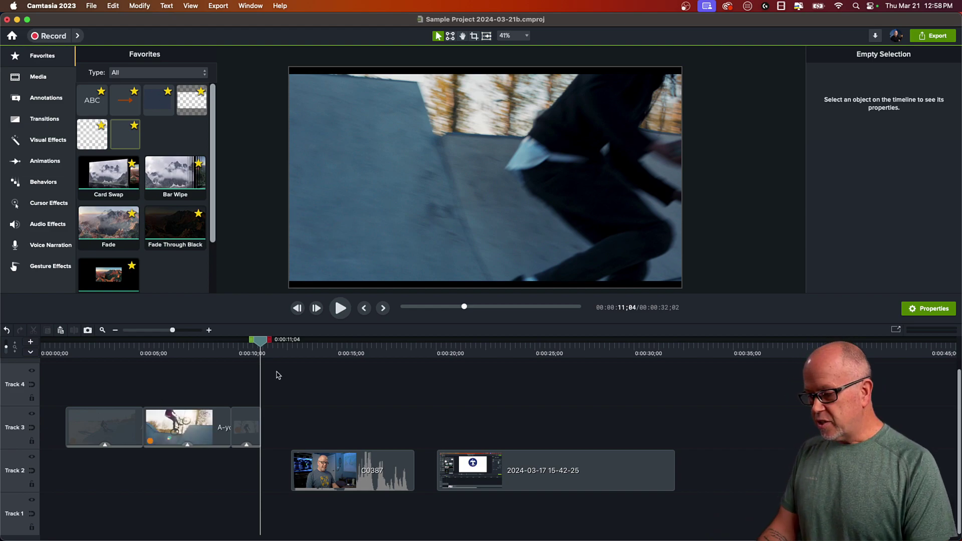
Select the C0387 presenter clip and preview it from about 0:00:15;13.
{"action": "left_click", "coordinate": [331, 351]}
{"action": "left_click", "coordinate": [354, 467]}
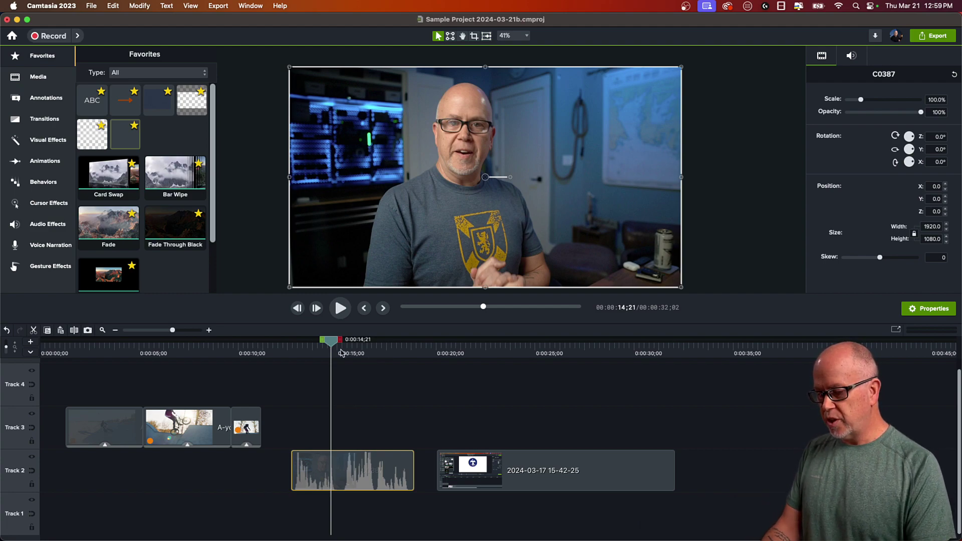
{"action": "left_click_drag", "start_coordinate": [332, 347], "coordinate": [346, 347]}
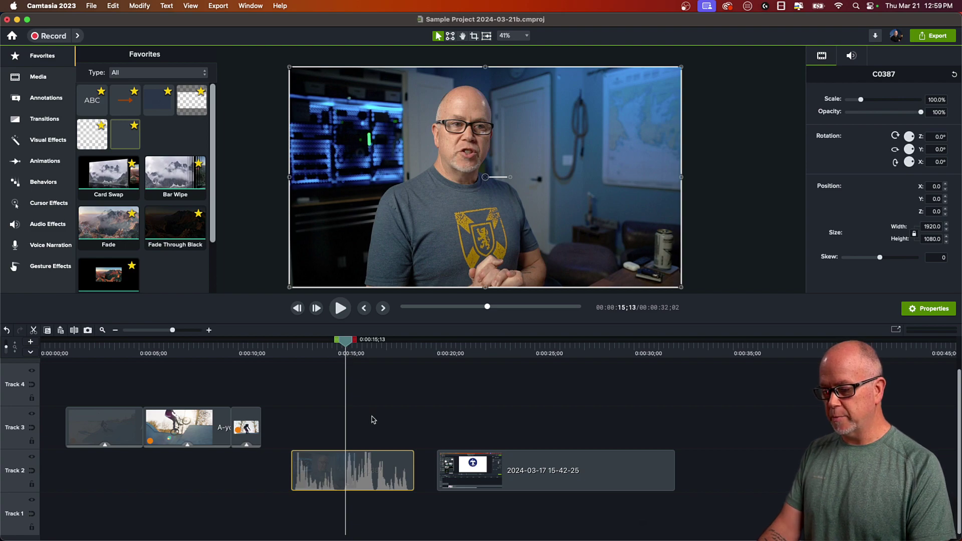
{"action": "key", "text": "space"}
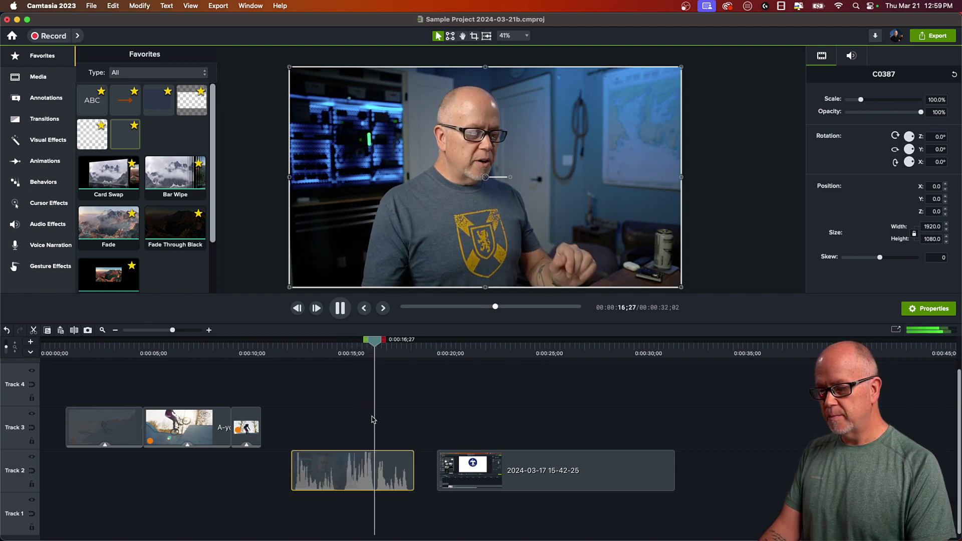
{"action": "key", "text": "space"}
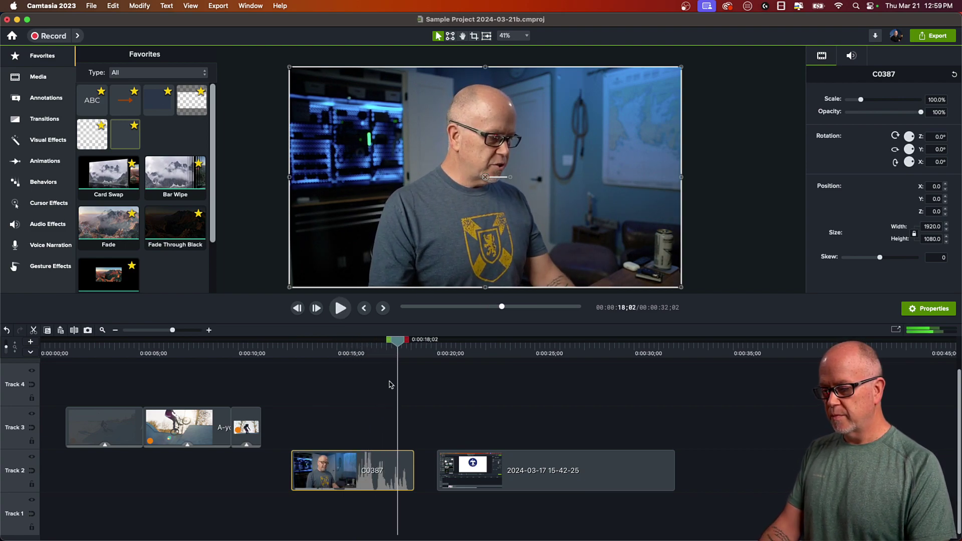
Drag Clip Speed onto C0387 and set its speed to 2x, shortening it to 03;03.
{"action": "left_click", "coordinate": [44, 141]}
{"action": "left_click_drag", "start_coordinate": [168, 269], "coordinate": [356, 472]}
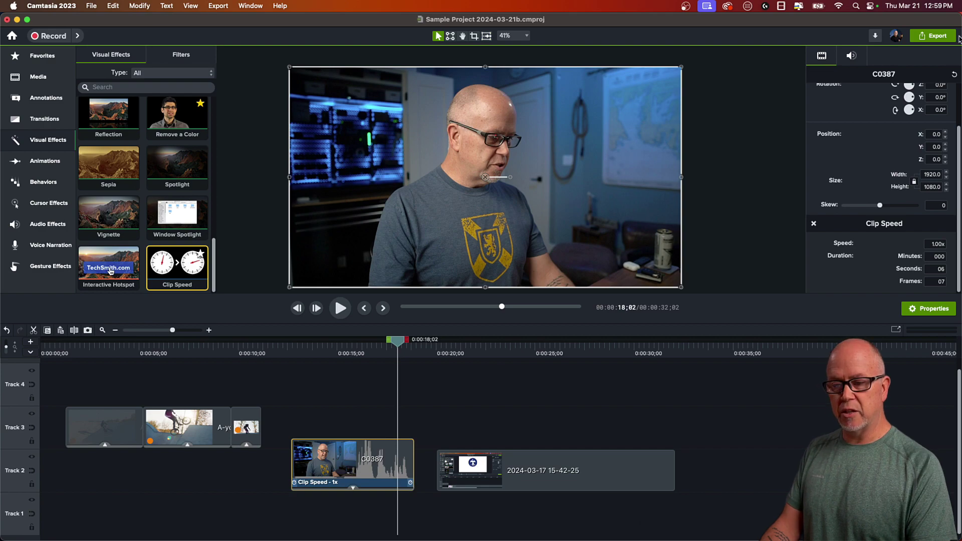
{"action": "left_click", "coordinate": [367, 483]}
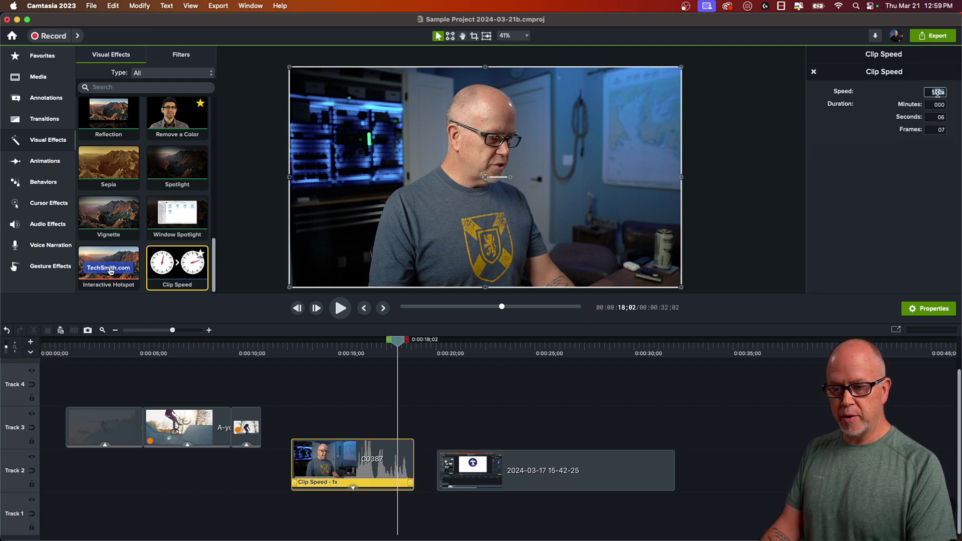
{"action": "type", "text": "0.5"}
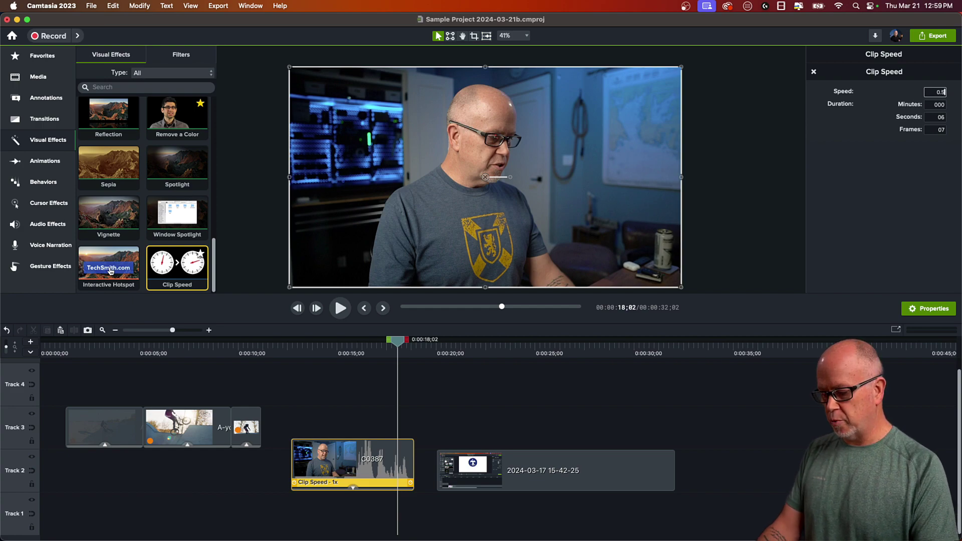
{"action": "type", "text": "5"}
{"action": "key", "text": "Tab"}
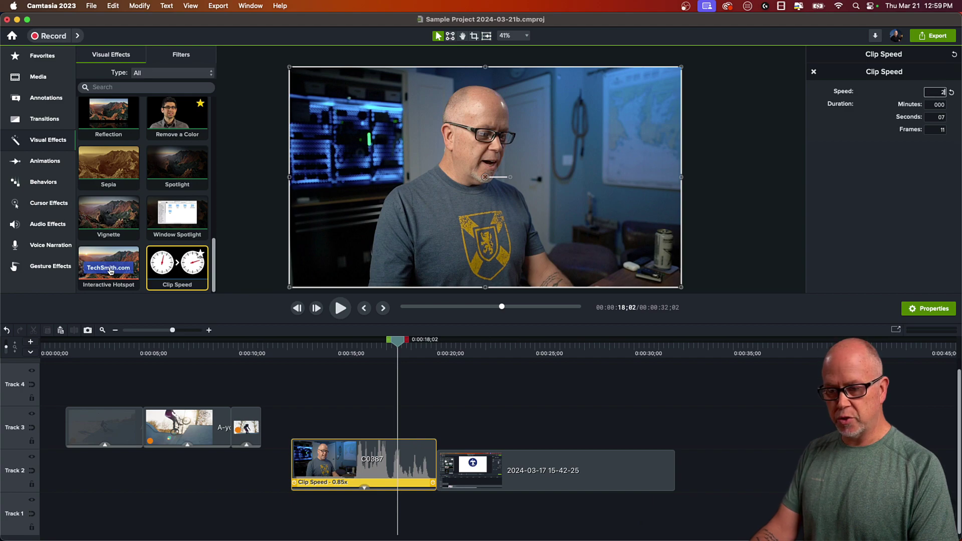
{"action": "type", "text": "2"}
{"action": "key", "text": "Tab"}
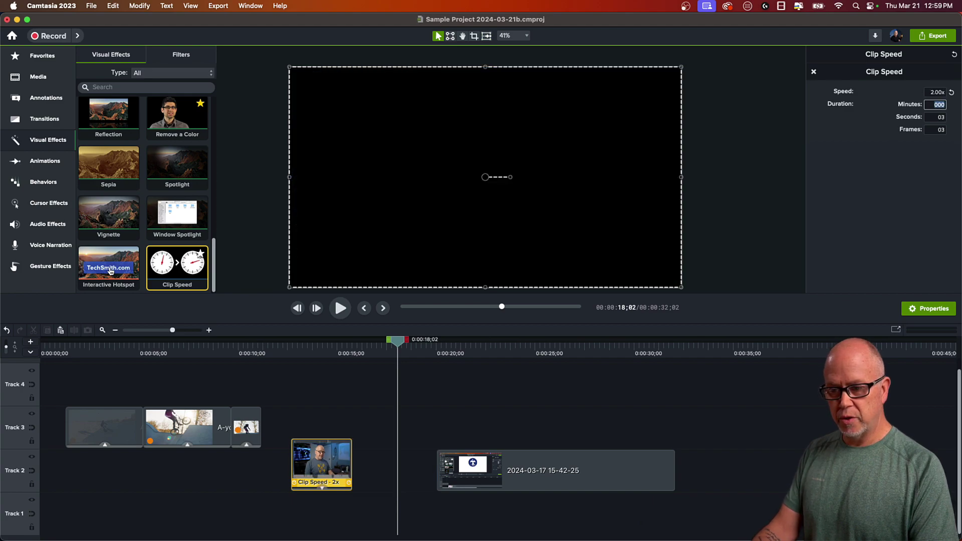
{"action": "left_click", "coordinate": [300, 350]}
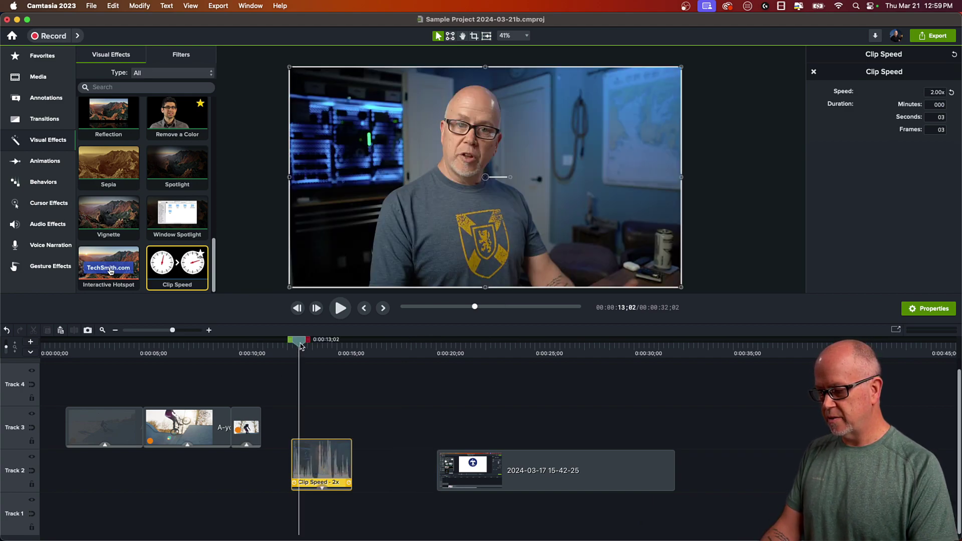
Preview the 2x C0387 clip, then move it from Track 2 up to Track 3.
{"action": "key", "text": "space"}
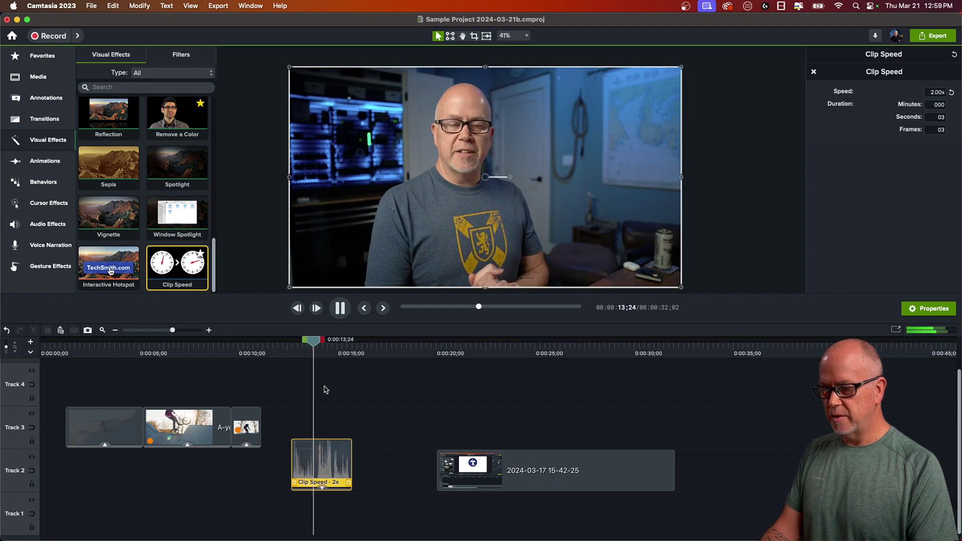
{"action": "key", "text": "space"}
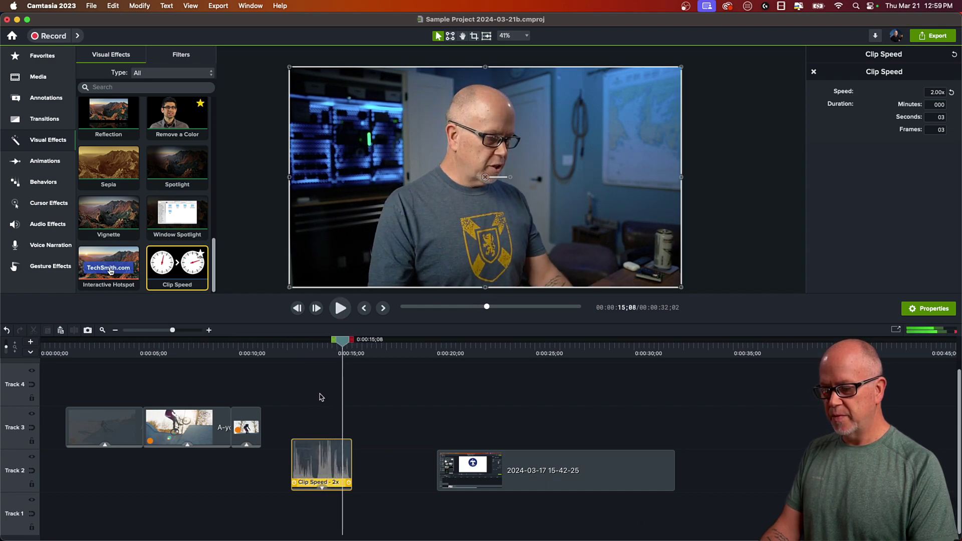
{"action": "left_click", "coordinate": [330, 431]}
{"action": "mouse_move", "coordinate": [321, 468]}
{"action": "left_mouse_down"}
{"action": "mouse_move", "coordinate": [324, 421]}
{"action": "mouse_move", "coordinate": [316, 423]}
{"action": "mouse_move", "coordinate": [319, 450]}
{"action": "left_mouse_up"}
Shorten C0387 further to speed it up and preview from about 12 seconds.
{"action": "left_click", "coordinate": [313, 445]}
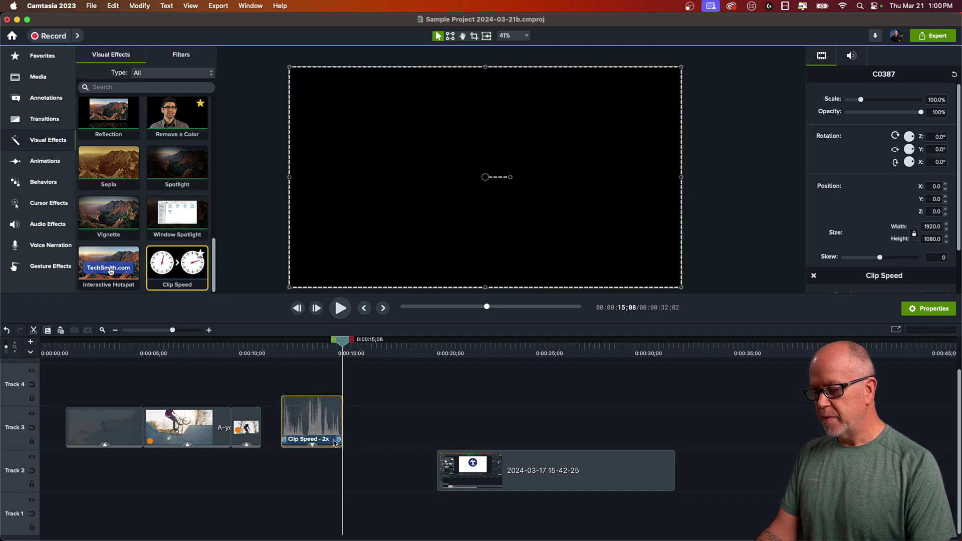
{"action": "left_click_drag", "start_coordinate": [339, 443], "coordinate": [317, 438]}
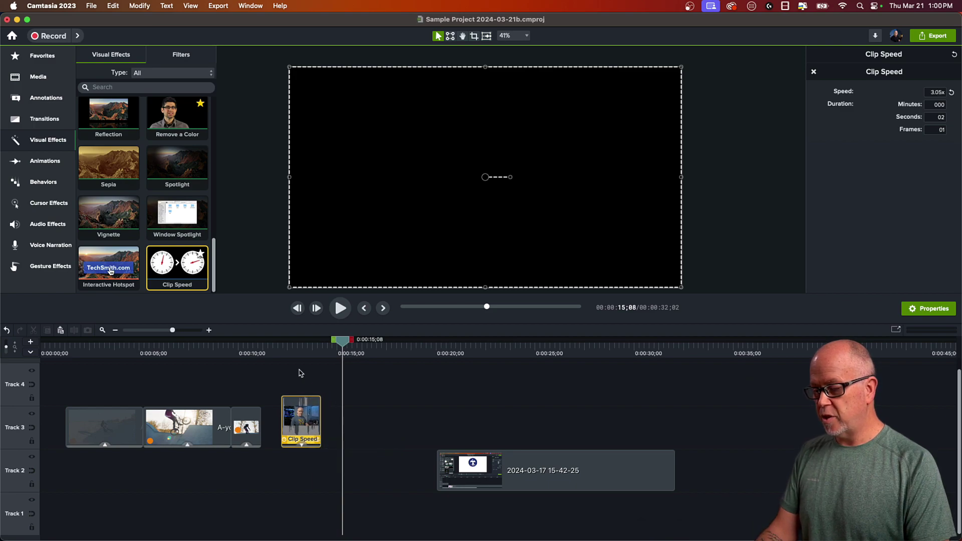
{"action": "left_click", "coordinate": [285, 354]}
{"action": "key", "text": "space"}
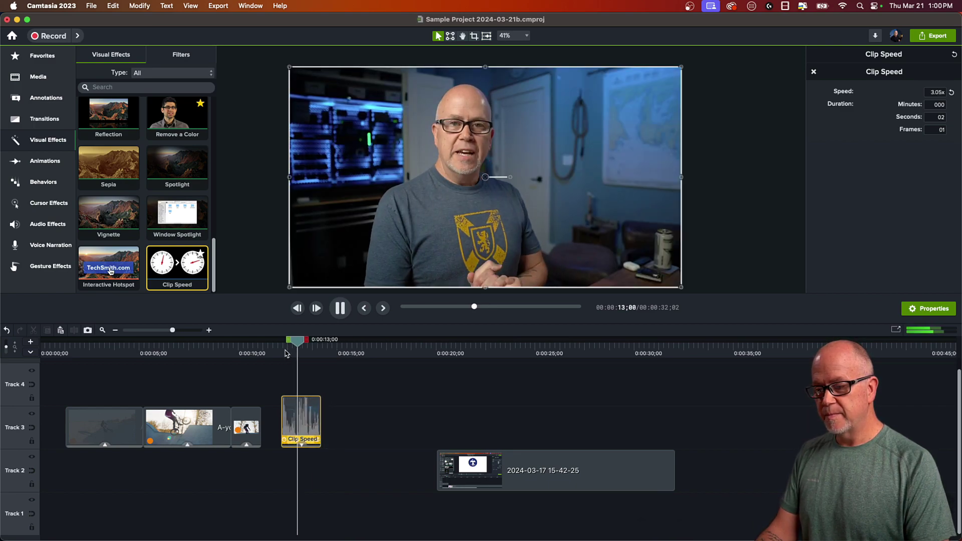
{"action": "key", "text": "space"}
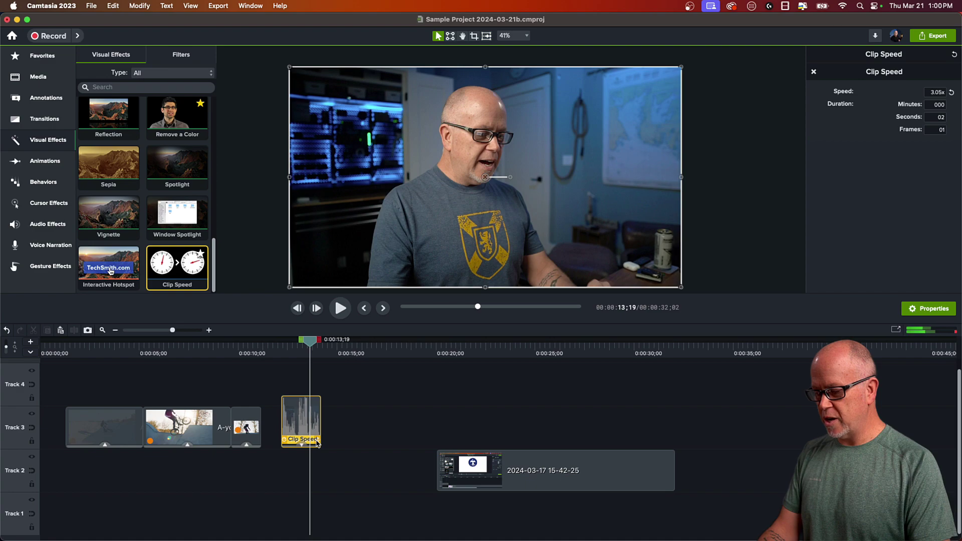
Stretch C0387 to end near 25 seconds at 0.47x and preview it.
{"action": "left_click_drag", "start_coordinate": [319, 443], "coordinate": [540, 455]}
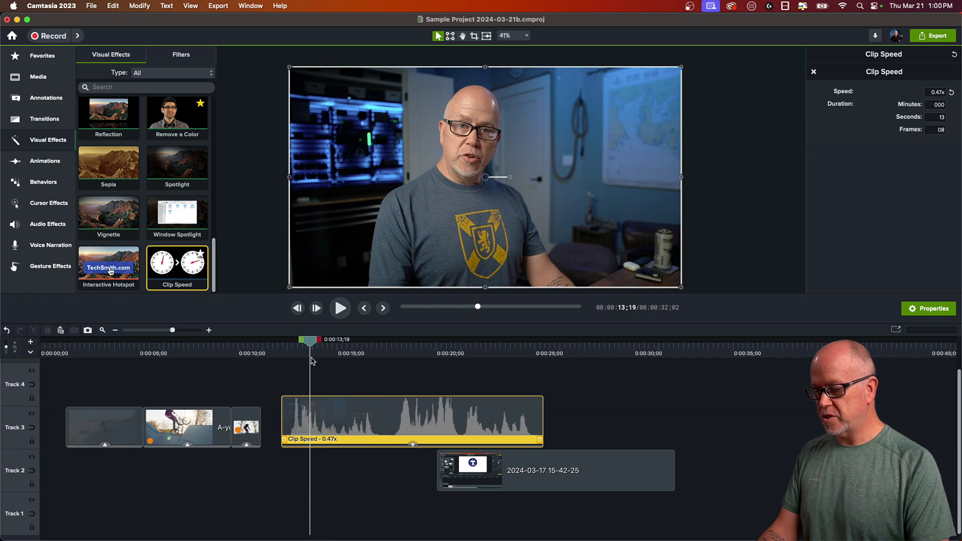
{"action": "key", "text": "space"}
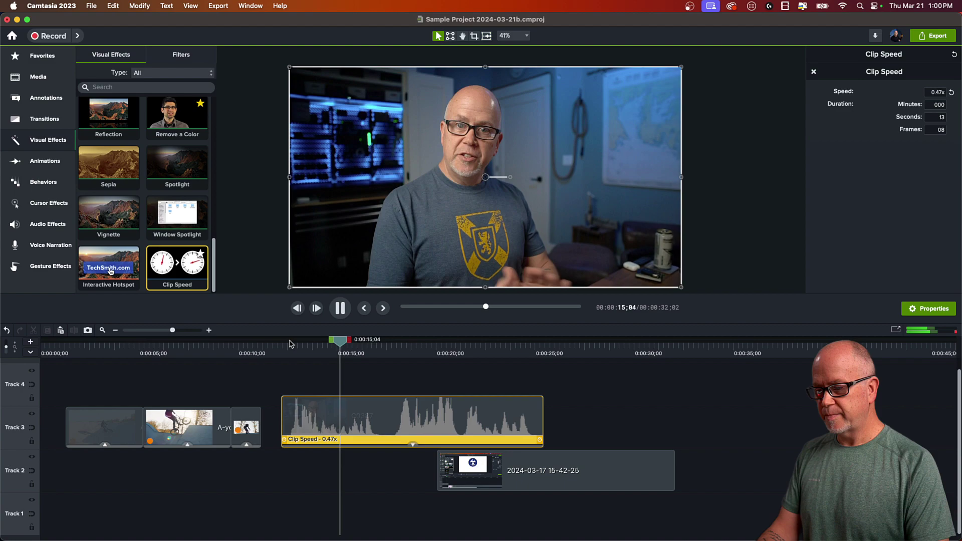
{"action": "key", "text": "space"}
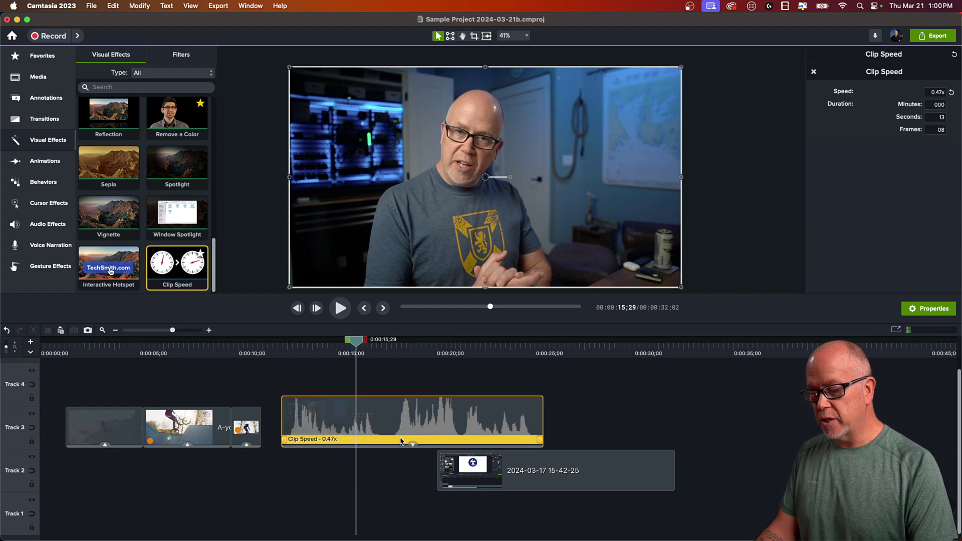
{"action": "left_click", "coordinate": [392, 422]}
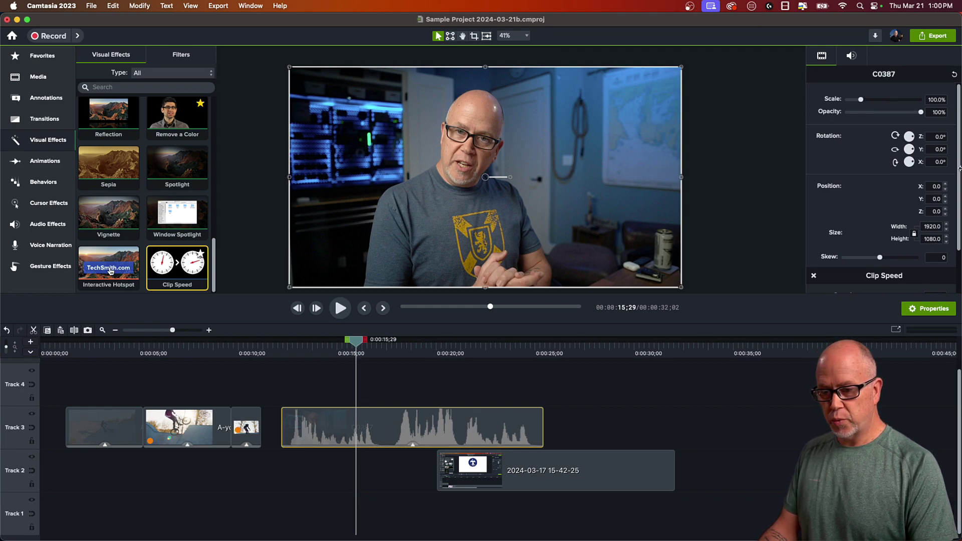
Set the Clip Speed of the Track 3 C0387 clip back to 1x.
{"action": "left_click", "coordinate": [850, 57]}
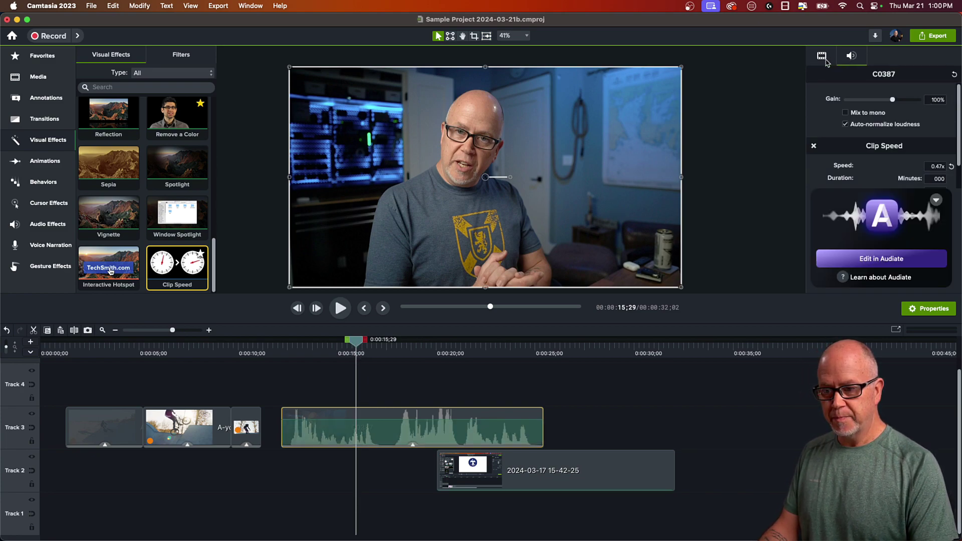
{"action": "left_click", "coordinate": [823, 59]}
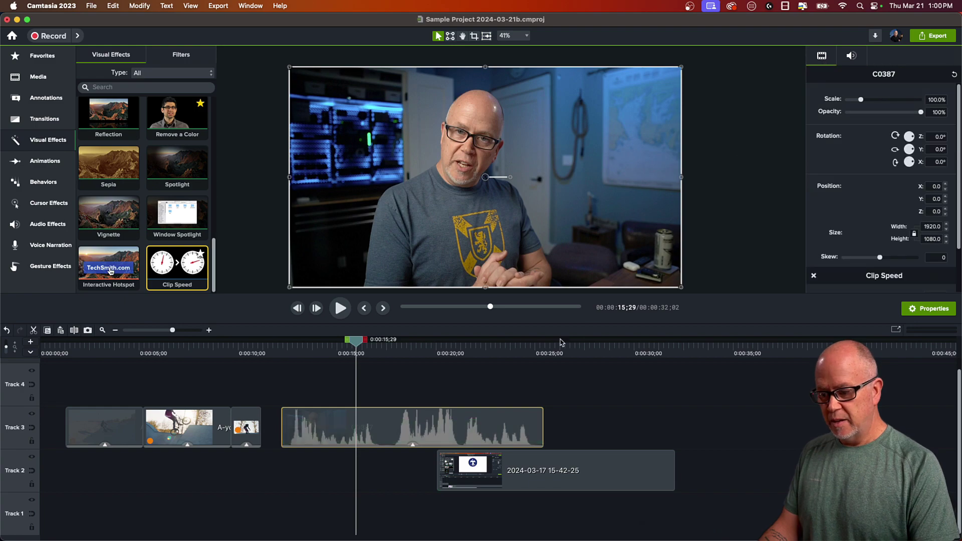
{"action": "left_click", "coordinate": [412, 445]}
{"action": "left_click", "coordinate": [409, 440]}
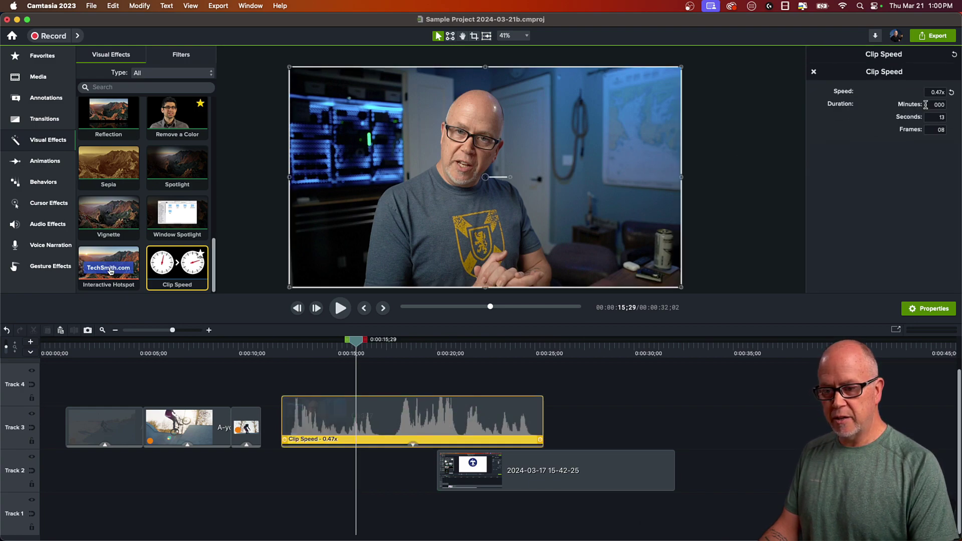
{"action": "type", "text": "1"}
{"action": "key", "text": "Tab"}
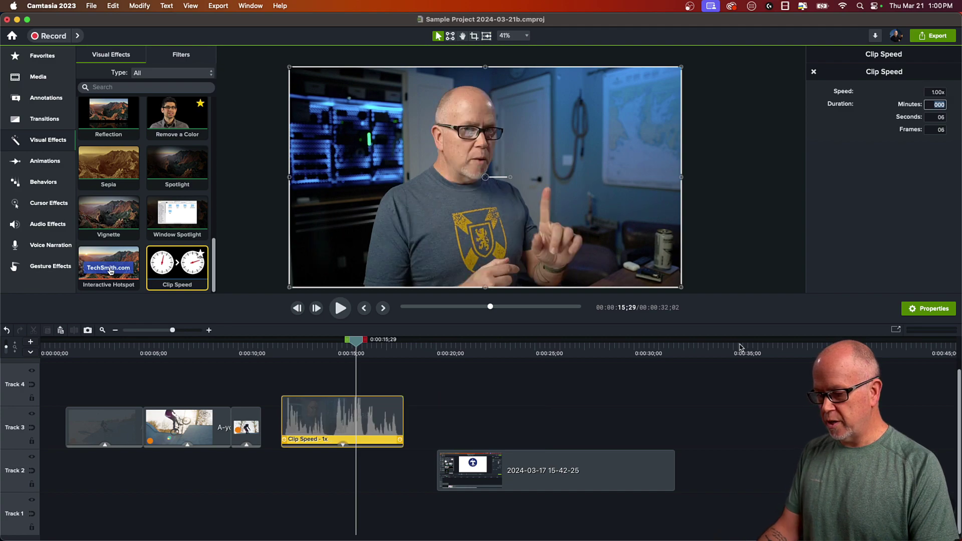
Preview from about 14 seconds, then scrub to just before the 16-second mark.
{"action": "left_click", "coordinate": [319, 351]}
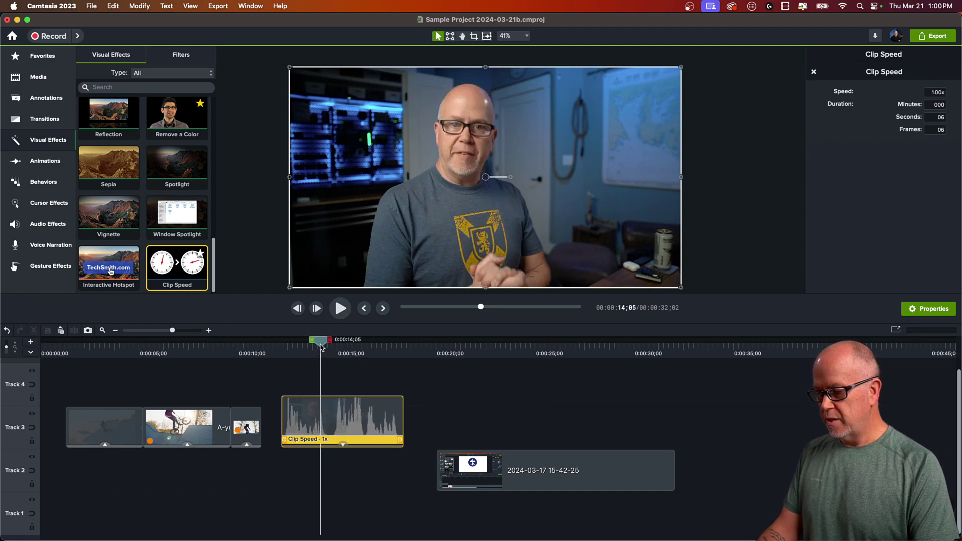
{"action": "key", "text": "space"}
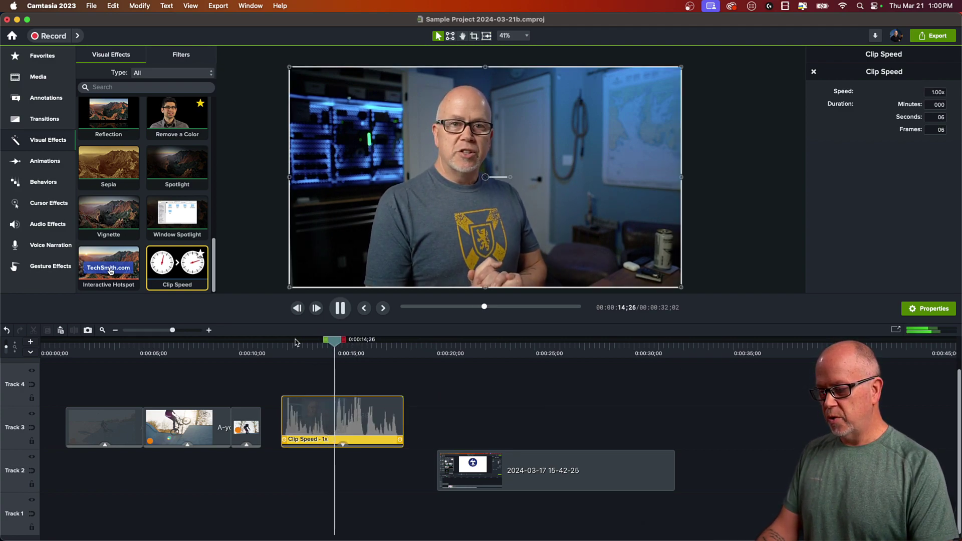
{"action": "key", "text": "space"}
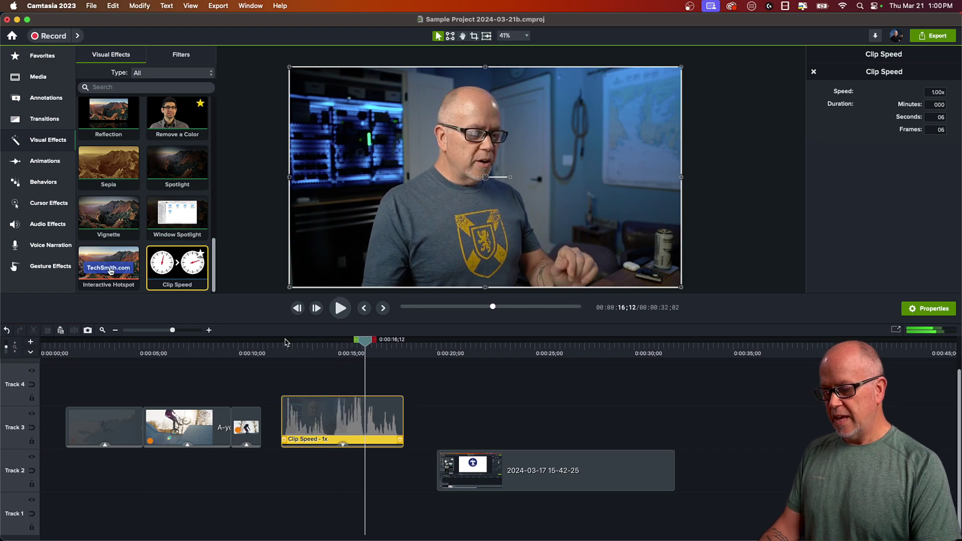
{"action": "mouse_move", "coordinate": [367, 343]}
{"action": "left_mouse_down"}
{"action": "mouse_move", "coordinate": [326, 341]}
{"action": "mouse_move", "coordinate": [353, 331]}
{"action": "left_mouse_up"}
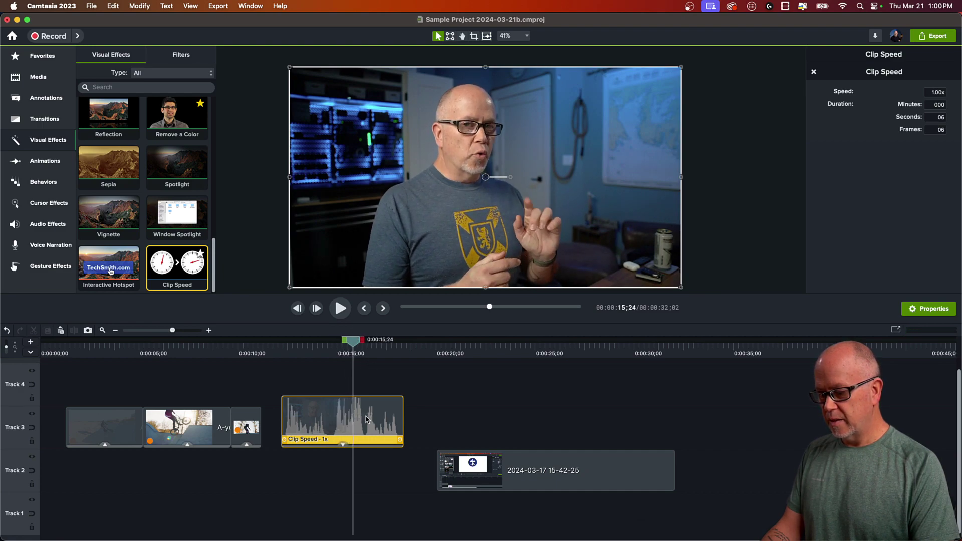
Split C0387 at about 0:00:15;24, push the remainder later, and silence the short clip.
{"action": "key", "text": "s"}
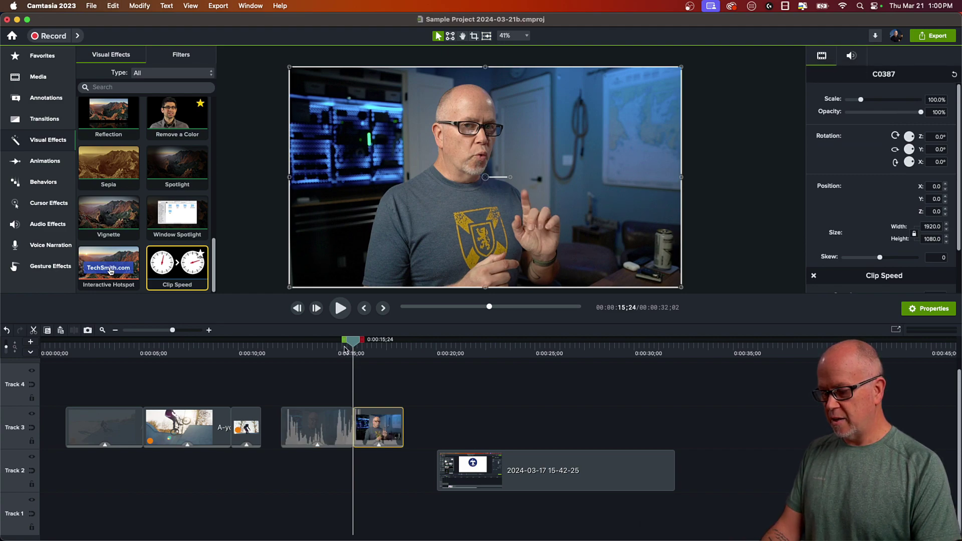
{"action": "left_click_drag", "start_coordinate": [353, 341], "coordinate": [374, 351]}
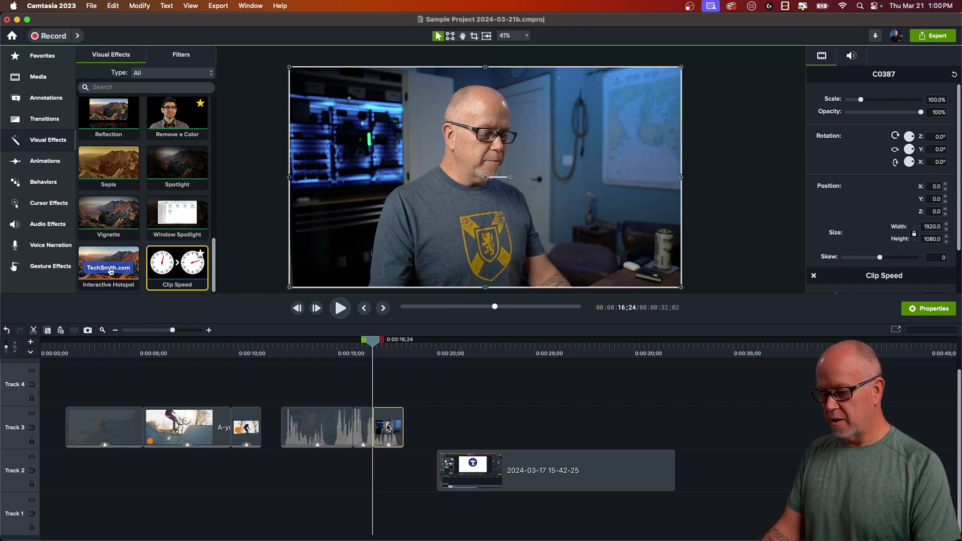
{"action": "left_click_drag", "start_coordinate": [389, 435], "coordinate": [481, 425]}
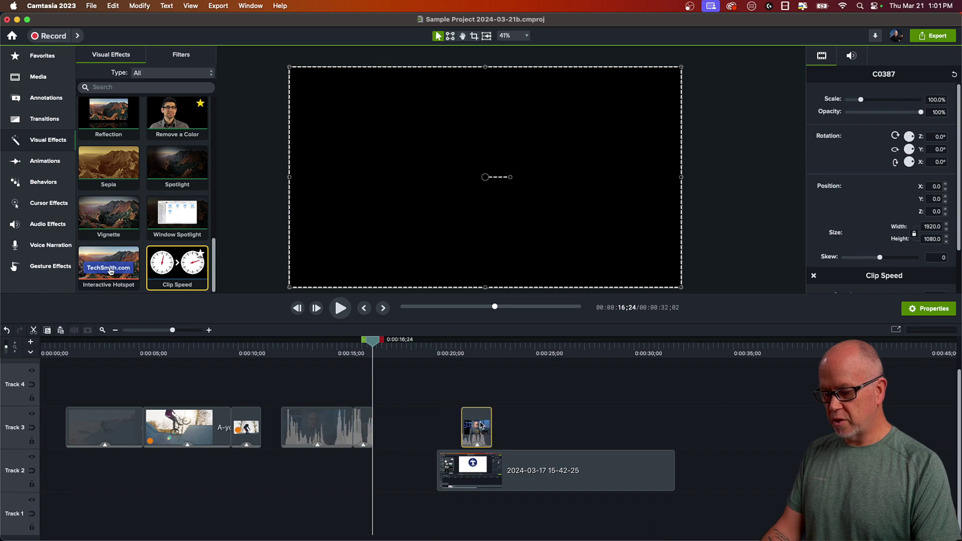
{"action": "right_click", "coordinate": [366, 429]}
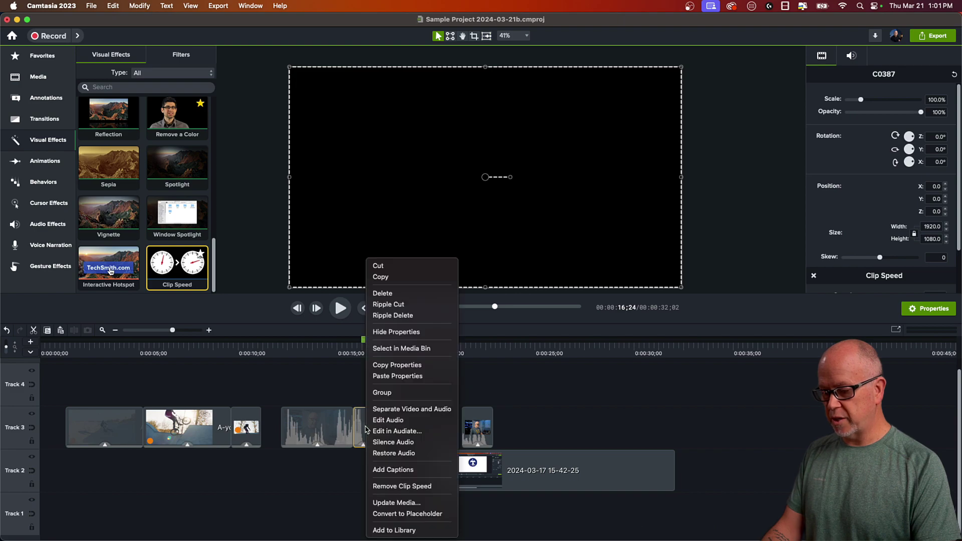
{"action": "left_click", "coordinate": [405, 444]}
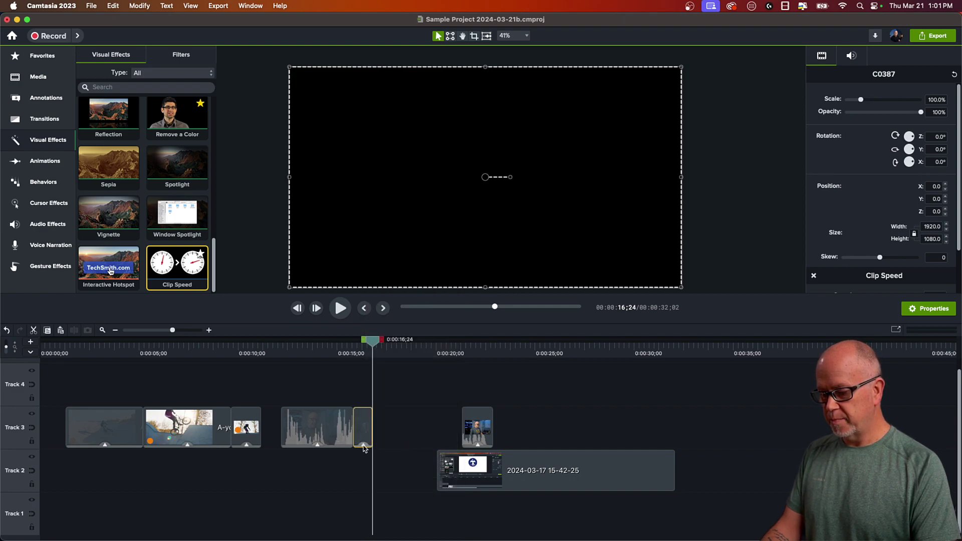
Slow the short clip to 0.32x, close the gap, and play back the section.
{"action": "left_click_drag", "start_coordinate": [369, 443], "coordinate": [415, 443]}
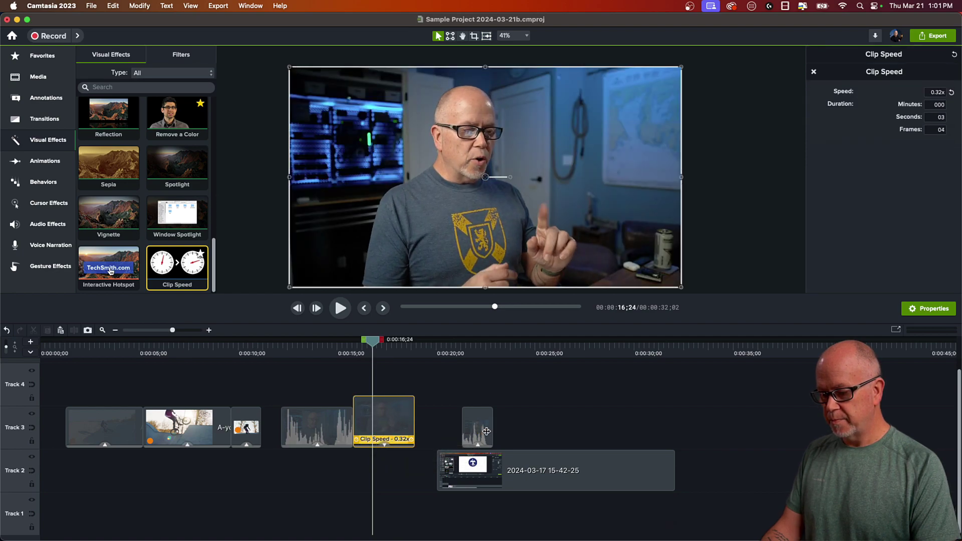
{"action": "left_click_drag", "start_coordinate": [487, 431], "coordinate": [463, 453]}
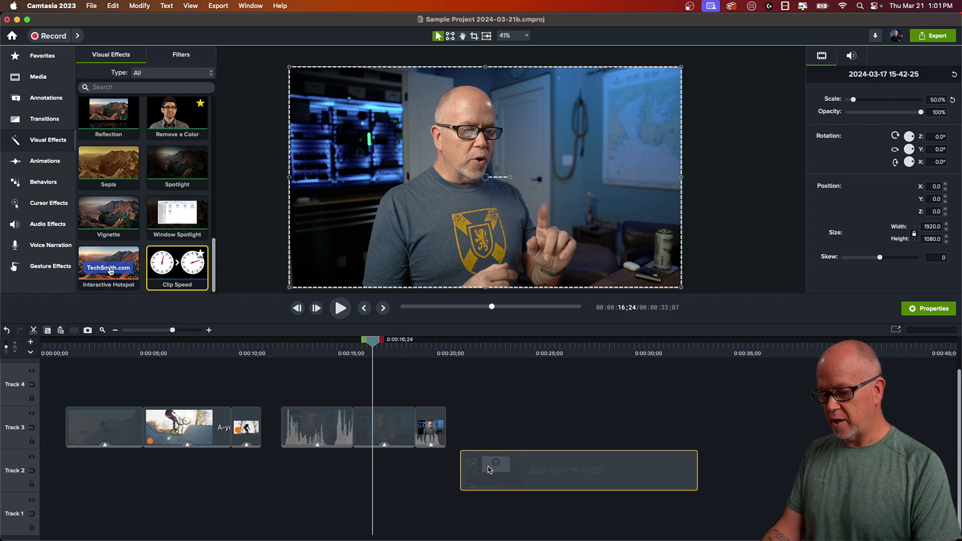
{"action": "left_click", "coordinate": [332, 354]}
{"action": "key", "text": "space"}
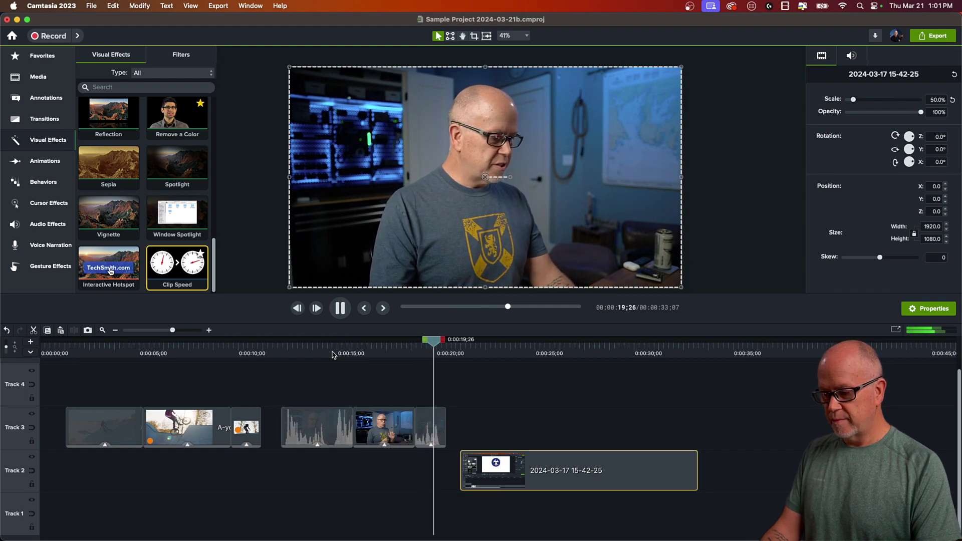
{"action": "key", "text": "space"}
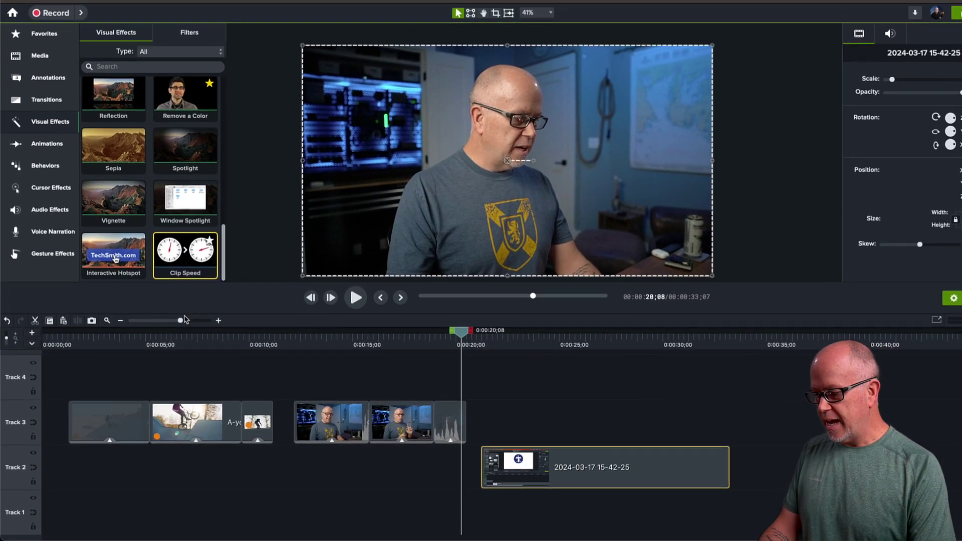
Zoom the timeline out and try clip speed on the screen recording, then remove it.
{"action": "left_click_drag", "start_coordinate": [181, 321], "coordinate": [174, 322]}
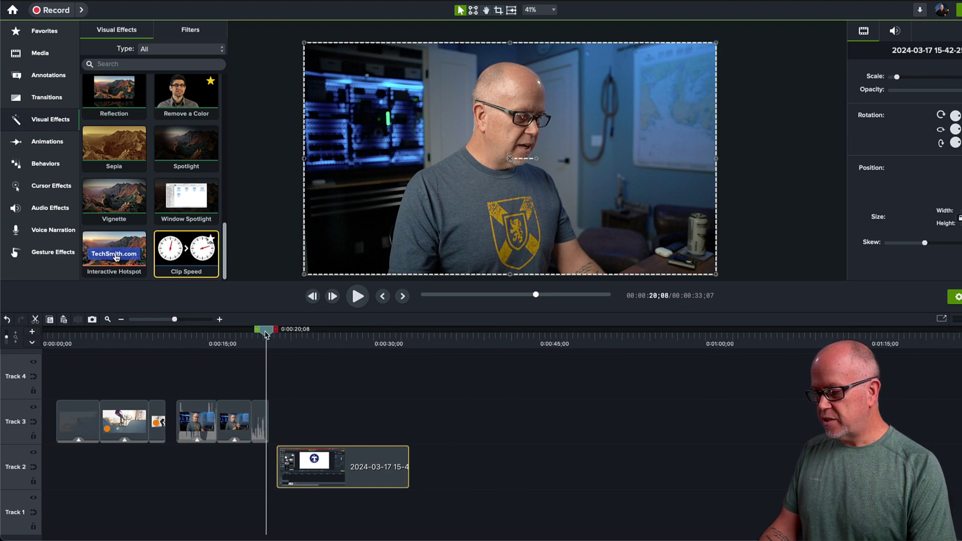
{"action": "left_click_drag", "start_coordinate": [265, 335], "coordinate": [300, 336]}
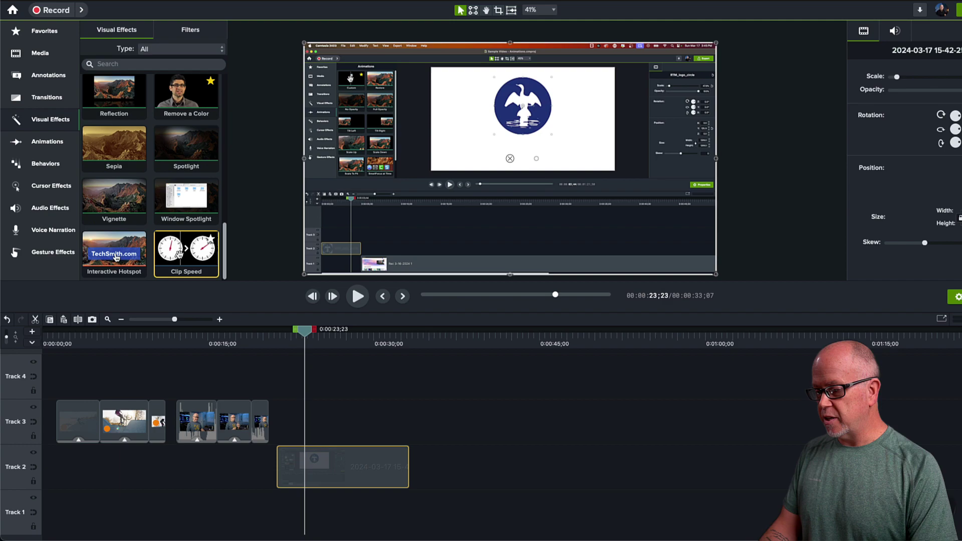
{"action": "left_click_drag", "start_coordinate": [178, 253], "coordinate": [333, 474]}
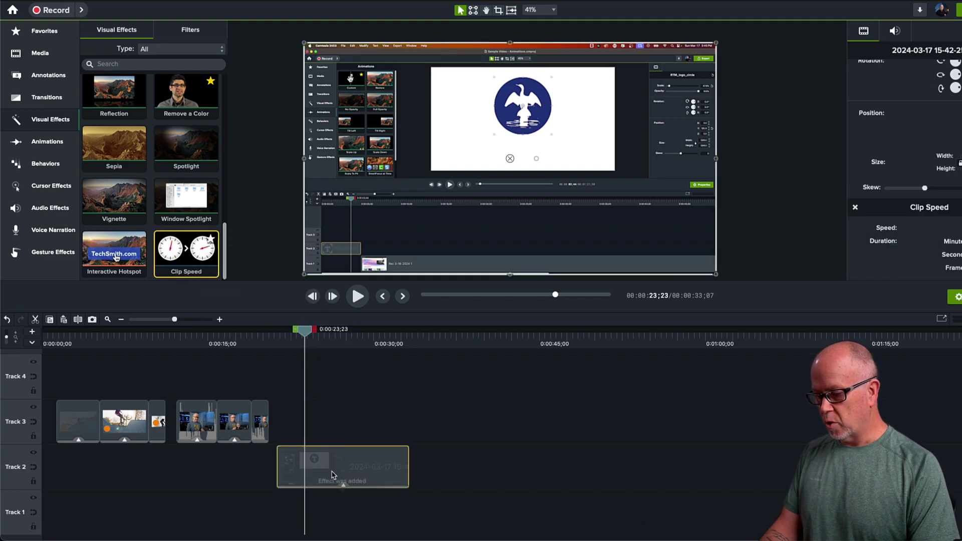
{"action": "right_click", "coordinate": [332, 469]}
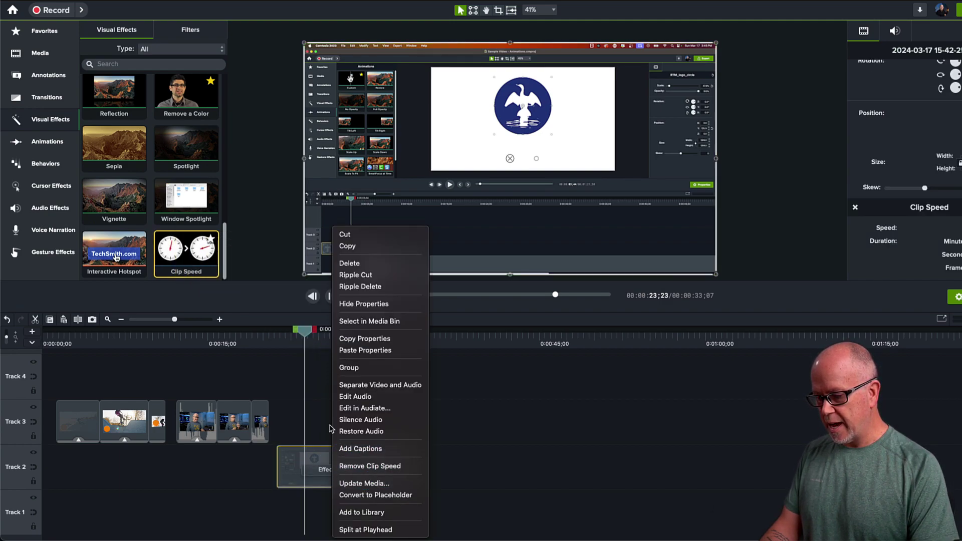
{"action": "left_click", "coordinate": [278, 392]}
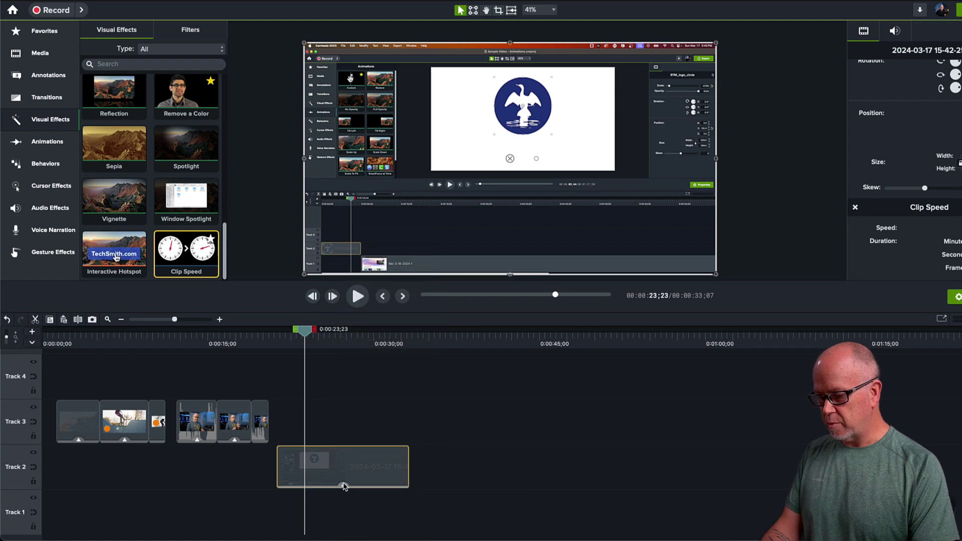
Add a 1x Clip Speed effect to the Track 2 screen recording.
{"action": "left_click", "coordinate": [343, 484]}
{"action": "left_click", "coordinate": [354, 482]}
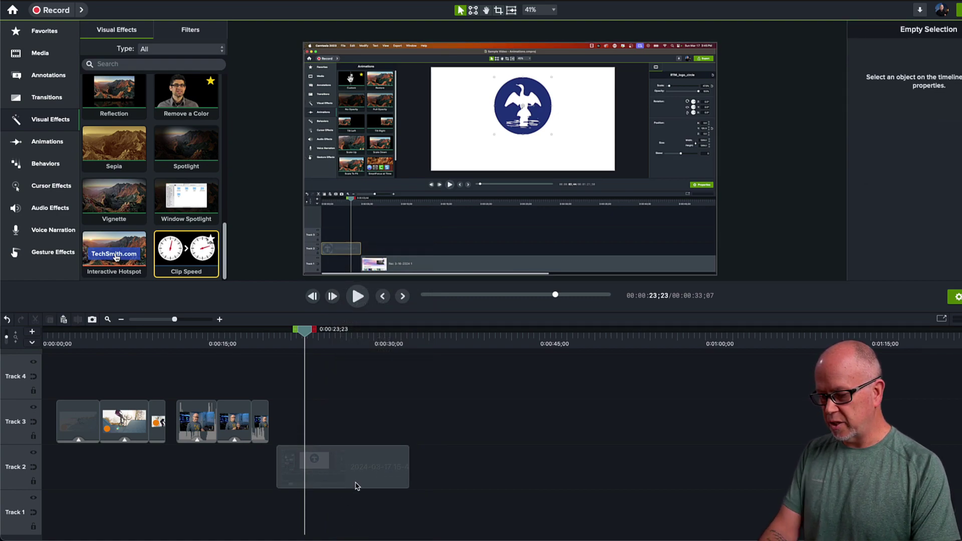
{"action": "right_click", "coordinate": [357, 485]}
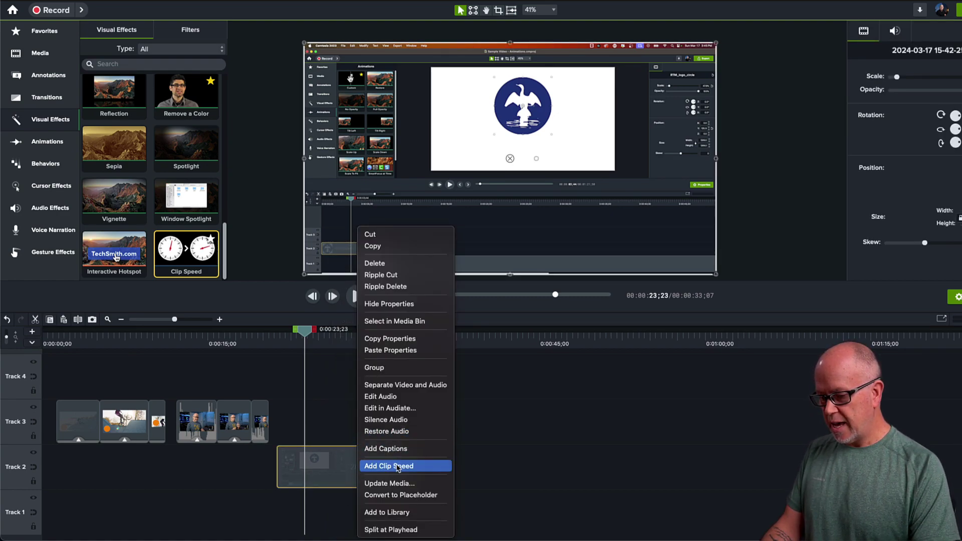
{"action": "left_click", "coordinate": [398, 466]}
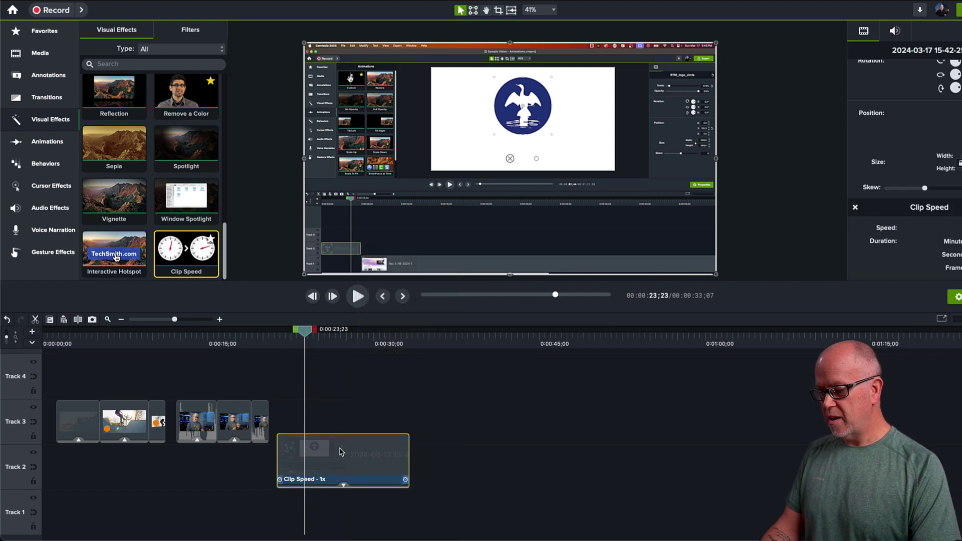
{"action": "left_click", "coordinate": [289, 334]}
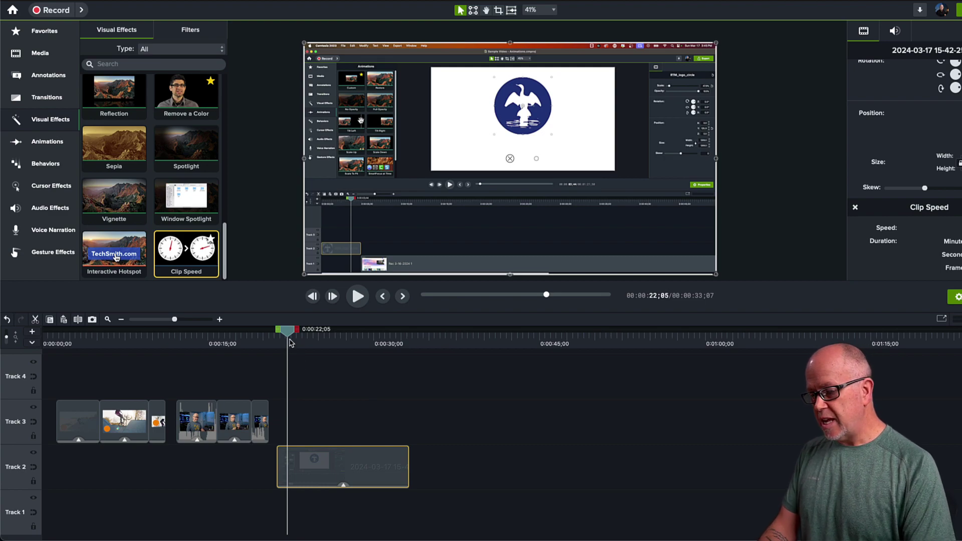
{"action": "mouse_move", "coordinate": [283, 336]}
{"action": "left_mouse_down"}
{"action": "mouse_move", "coordinate": [336, 336]}
{"action": "mouse_move", "coordinate": [294, 337]}
{"action": "left_mouse_up"}
{"action": "key", "text": "space"}
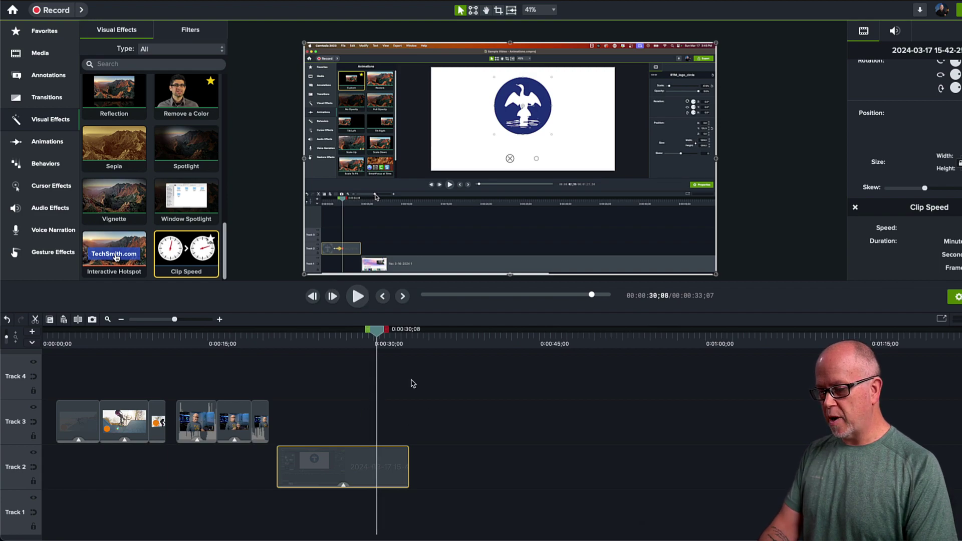
{"action": "mouse_move", "coordinate": [378, 332]}
{"action": "left_mouse_down"}
{"action": "mouse_move", "coordinate": [392, 333]}
{"action": "mouse_move", "coordinate": [361, 332]}
{"action": "mouse_move", "coordinate": [387, 342]}
{"action": "mouse_move", "coordinate": [378, 345]}
{"action": "left_mouse_up"}
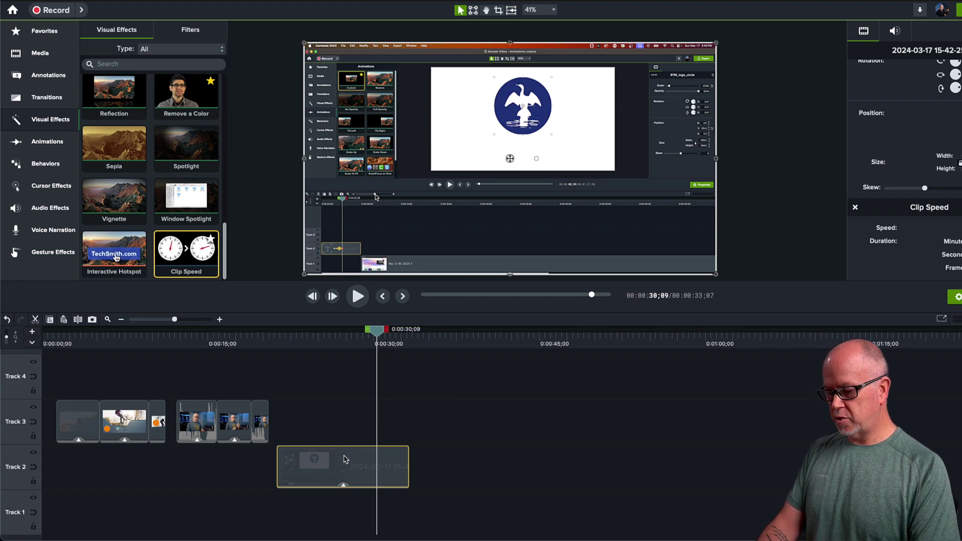
Split the screen recording at the playhead and speed its first part to 2.58x.
{"action": "key", "text": "s"}
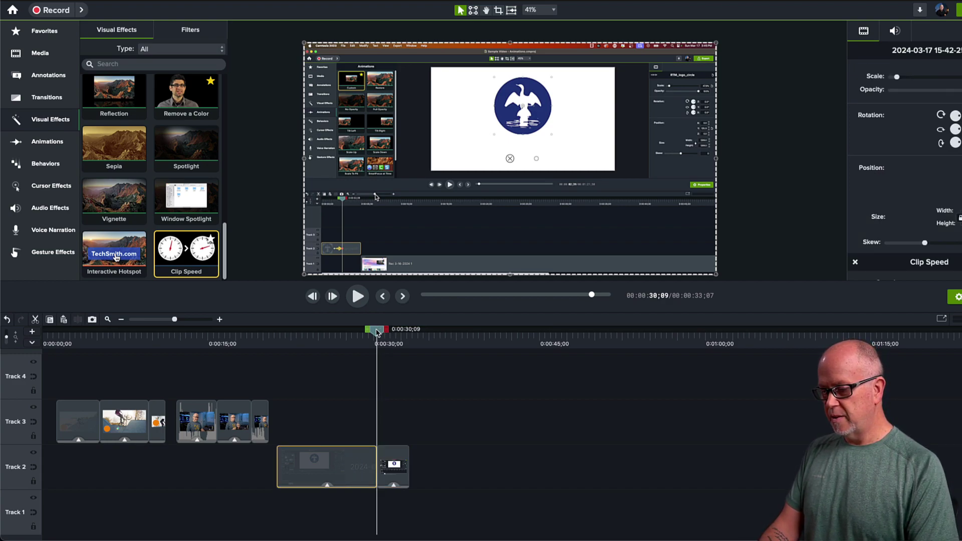
{"action": "left_click_drag", "start_coordinate": [352, 340], "coordinate": [308, 340]}
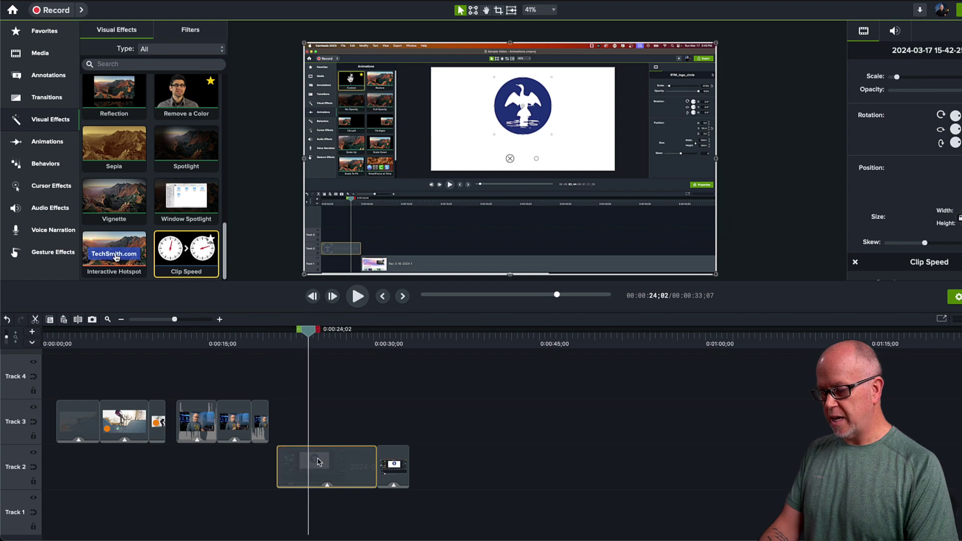
{"action": "left_click", "coordinate": [326, 486]}
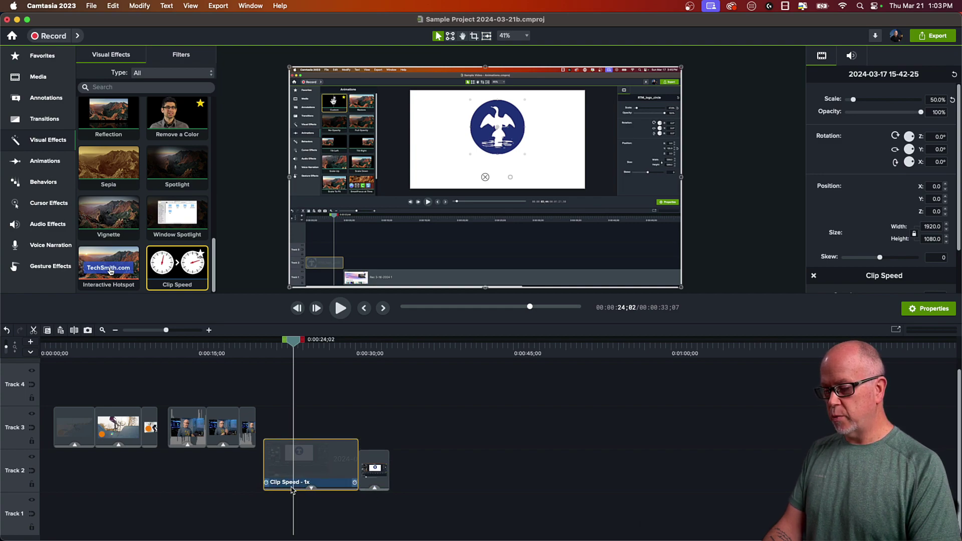
{"action": "left_click_drag", "start_coordinate": [267, 484], "coordinate": [326, 485]}
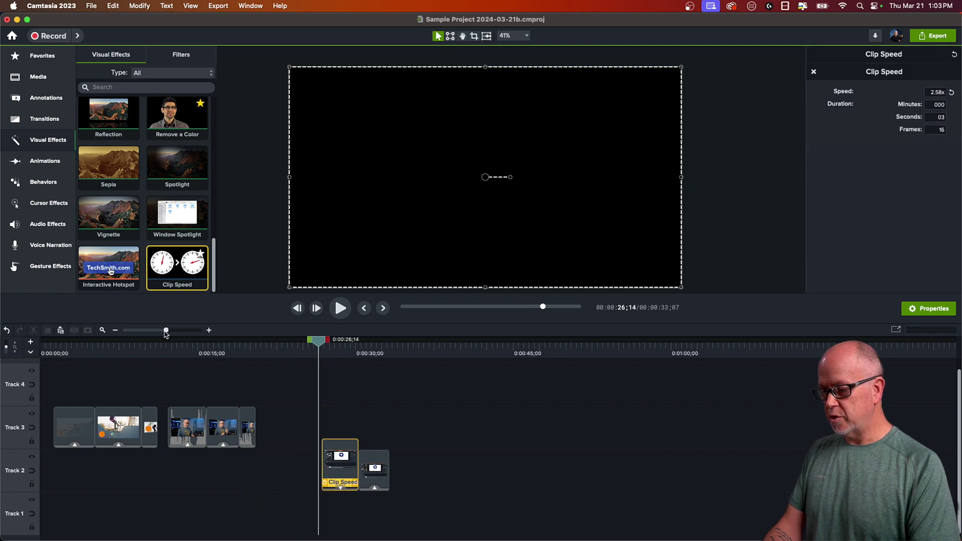
Deselect the sped-up clip and play back the 2.58x section.
{"action": "left_click_drag", "start_coordinate": [166, 331], "coordinate": [174, 330]}
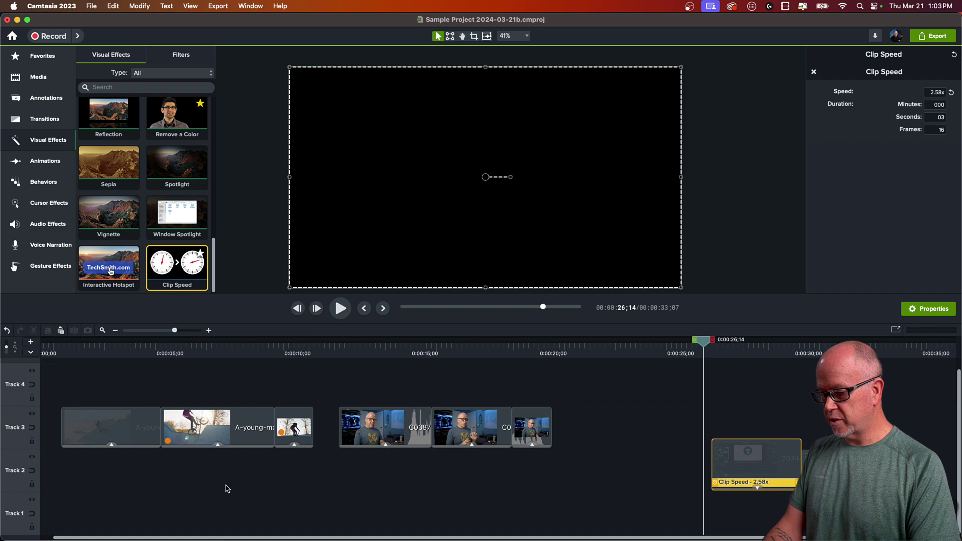
{"action": "left_click_drag", "start_coordinate": [176, 330], "coordinate": [170, 330]}
{"action": "left_click", "coordinate": [433, 410]}
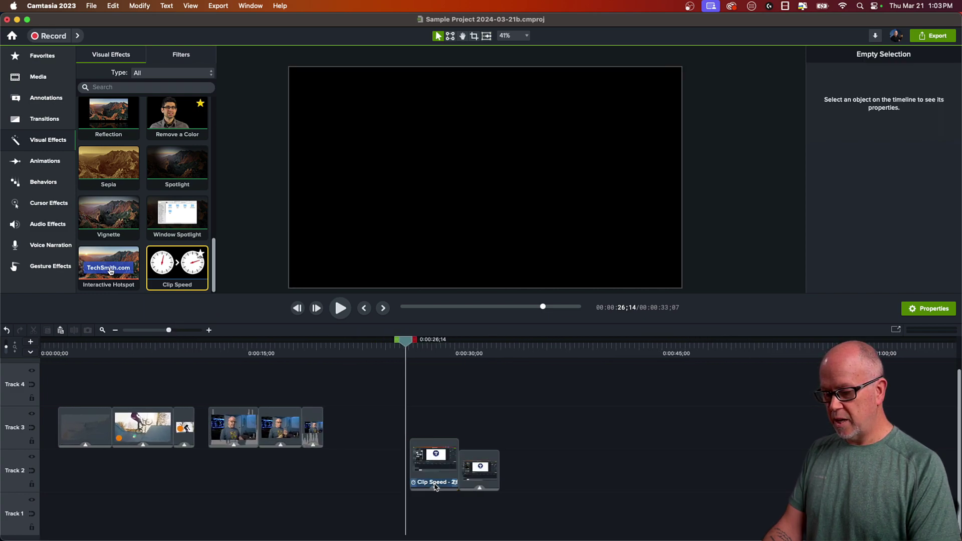
{"action": "key", "text": "space"}
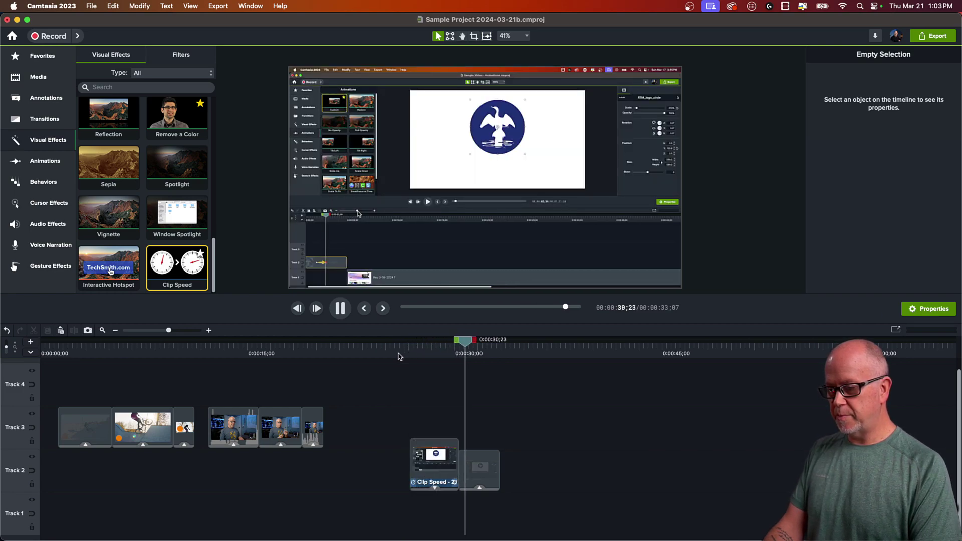
{"action": "key", "text": "space"}
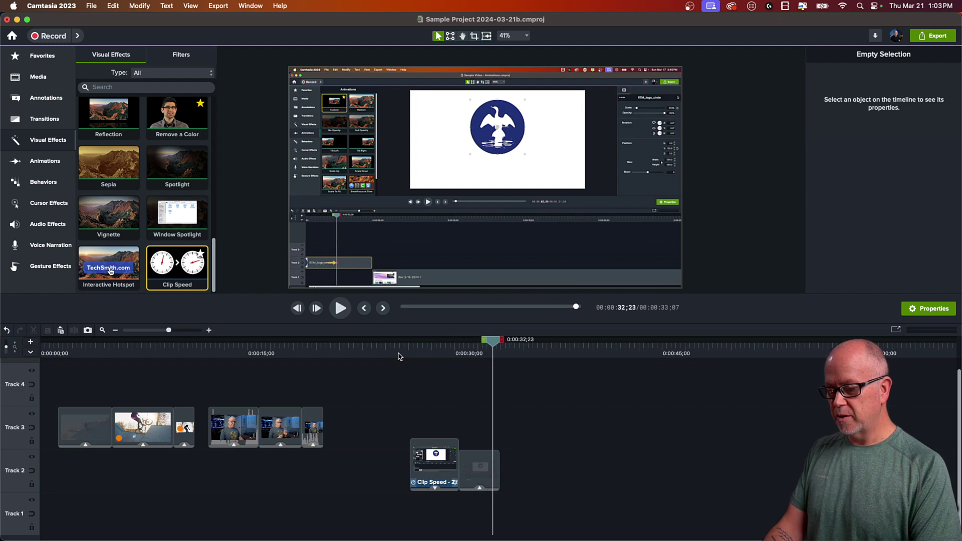